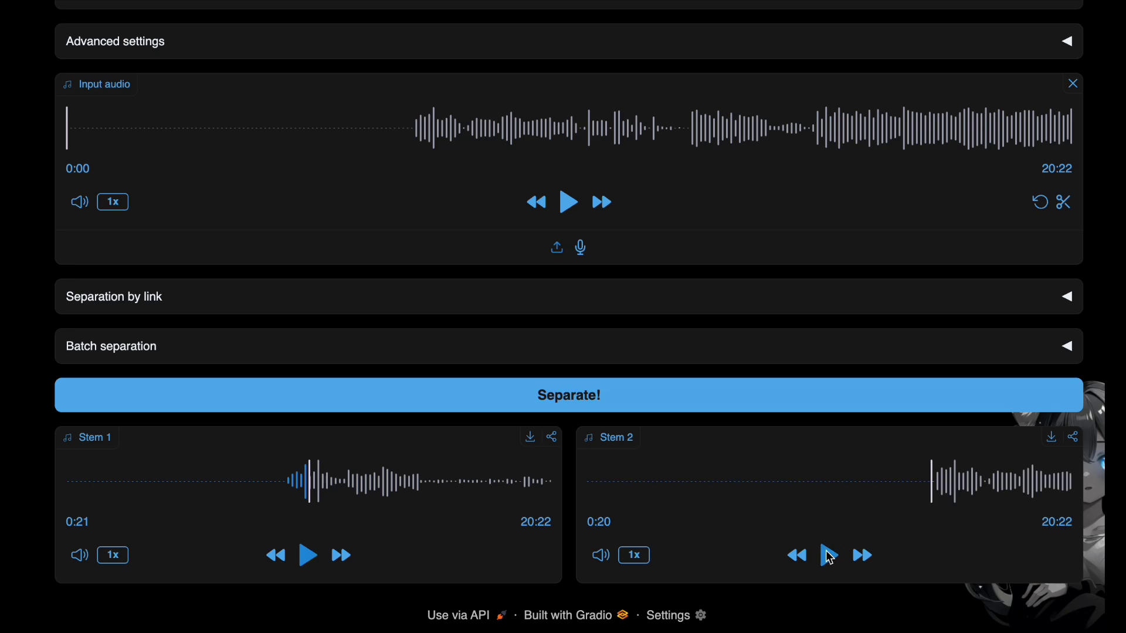
# Step: Play a short preview of the Stem 2 output and pause it
pyautogui.click(829, 555)
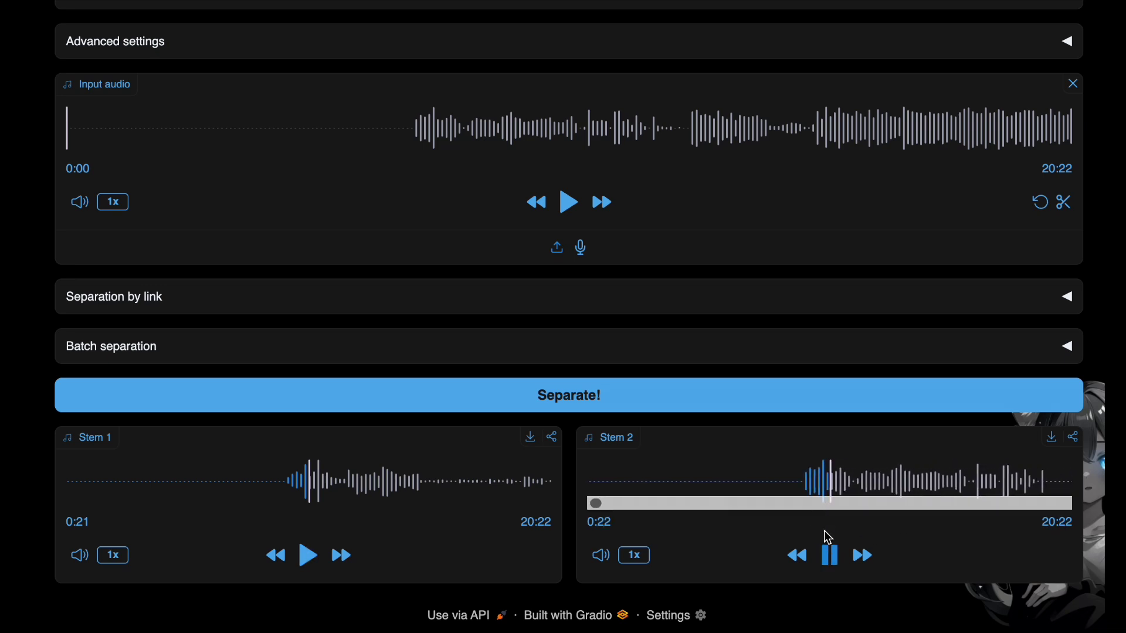
pyautogui.click(830, 562)
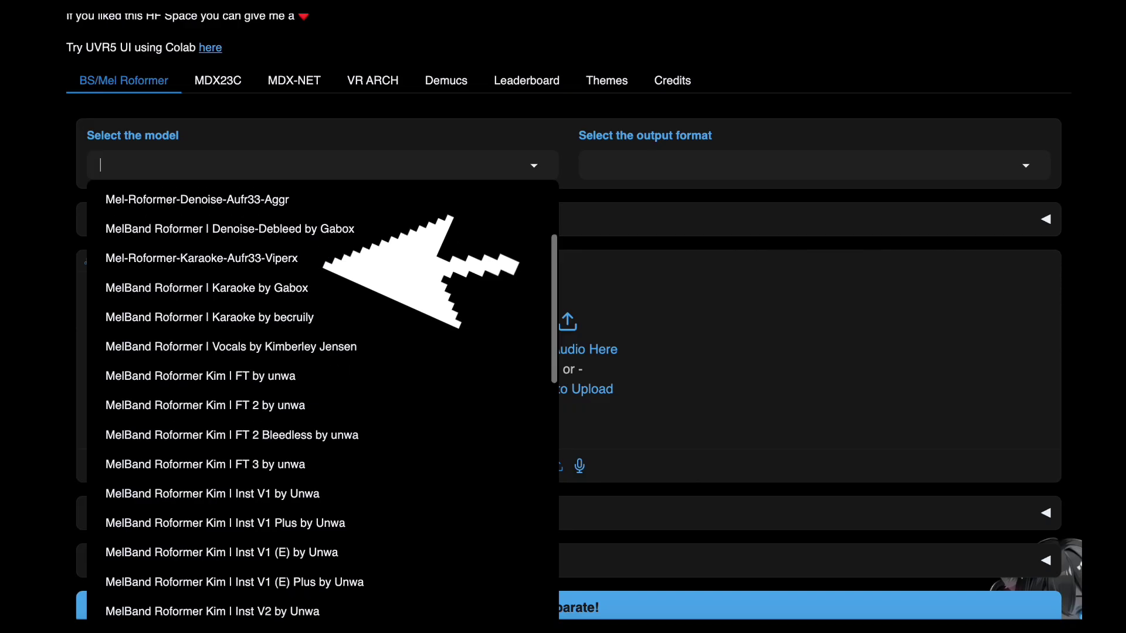
# Step: Choose the separation model "MelBand Roformer | Karaoke by becruily" for splitting lead vocals from background vocals
pyautogui.scroll(-1, 314, 251)
pyautogui.click(370, 263)
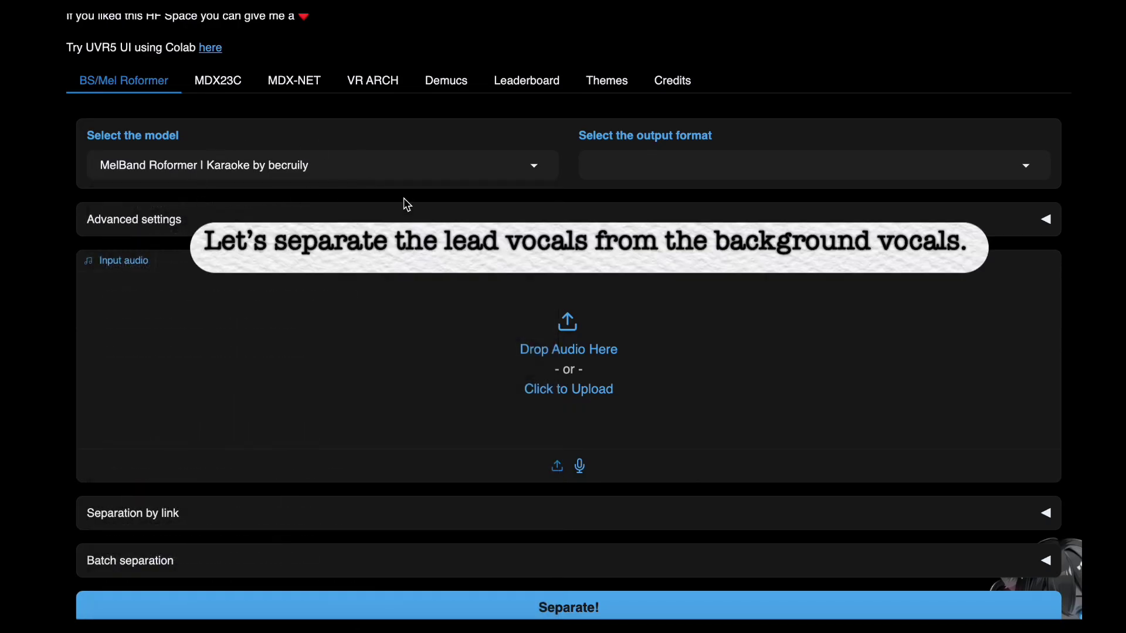
pyautogui.scroll(-2, 850, 326)
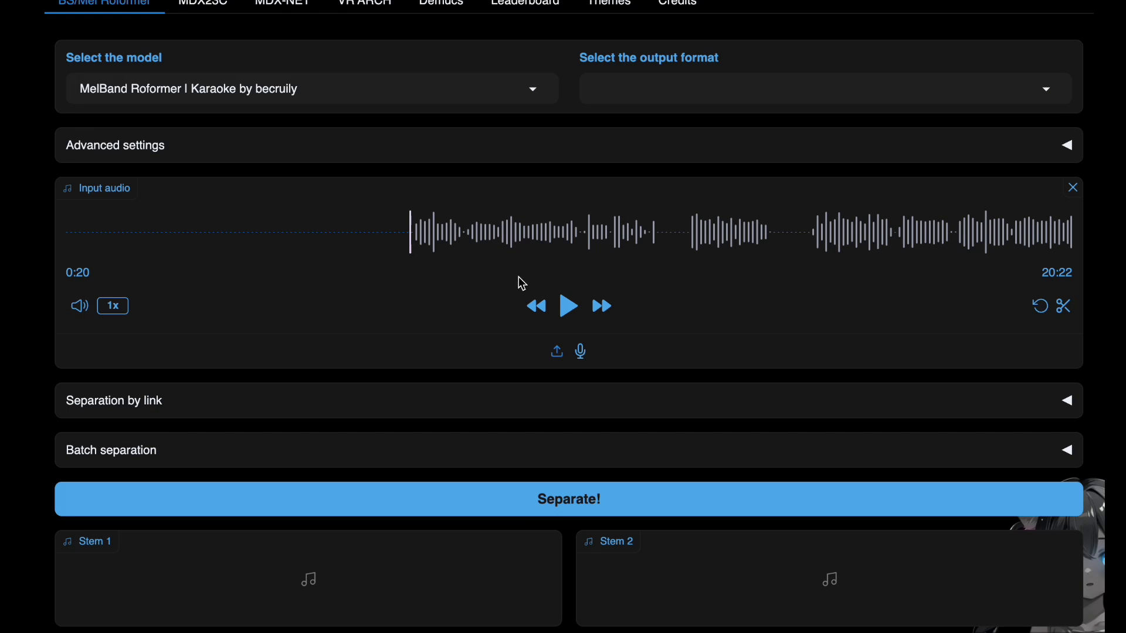
# Step: Preview the loaded vocal input audio briefly and run the separation on it
pyautogui.click(568, 308)
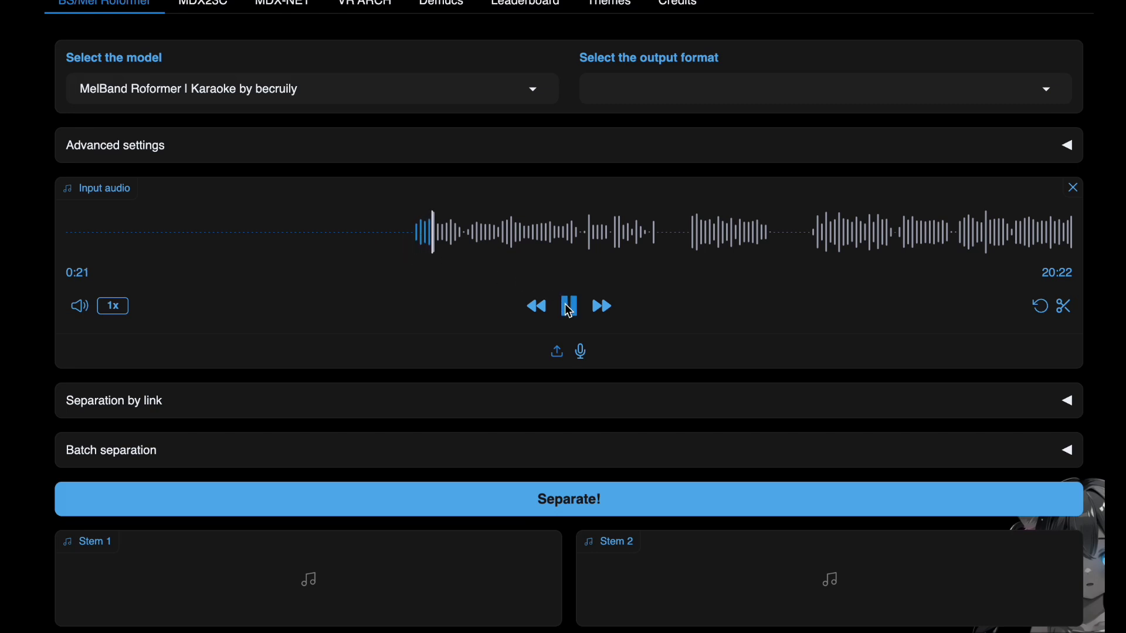
pyautogui.click(570, 311)
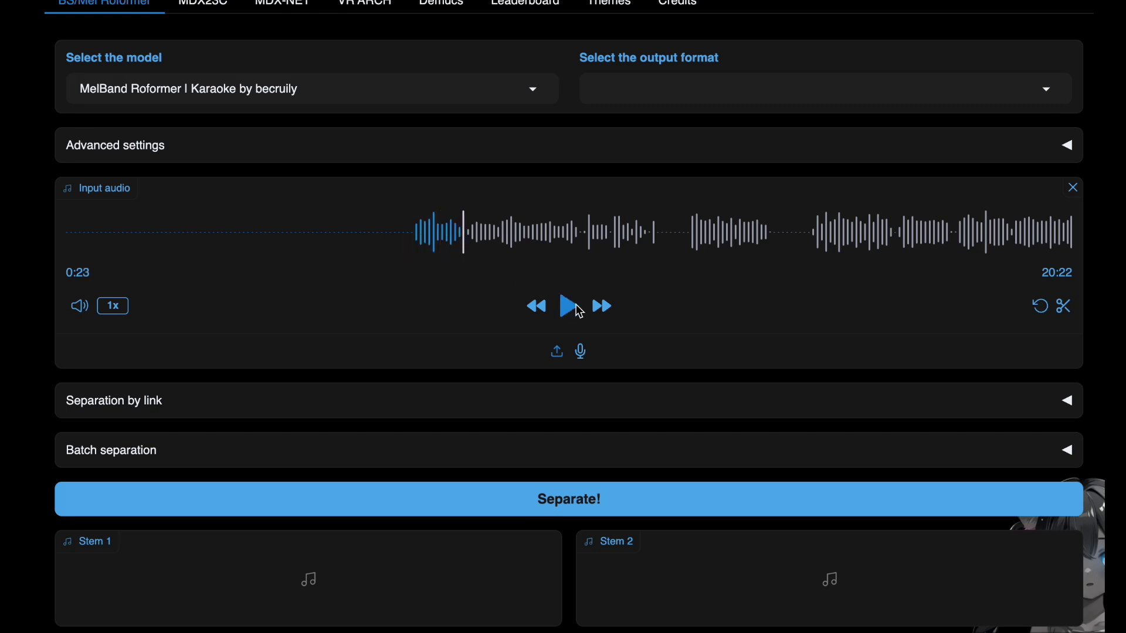
pyautogui.scroll(-2, 748, 354)
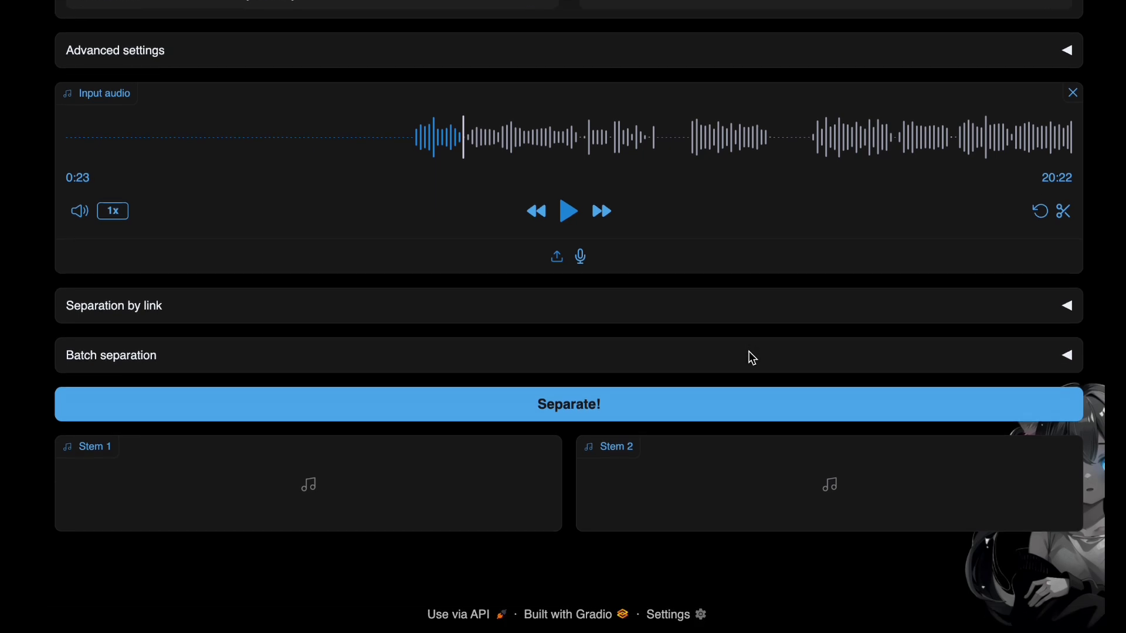
pyautogui.click(691, 410)
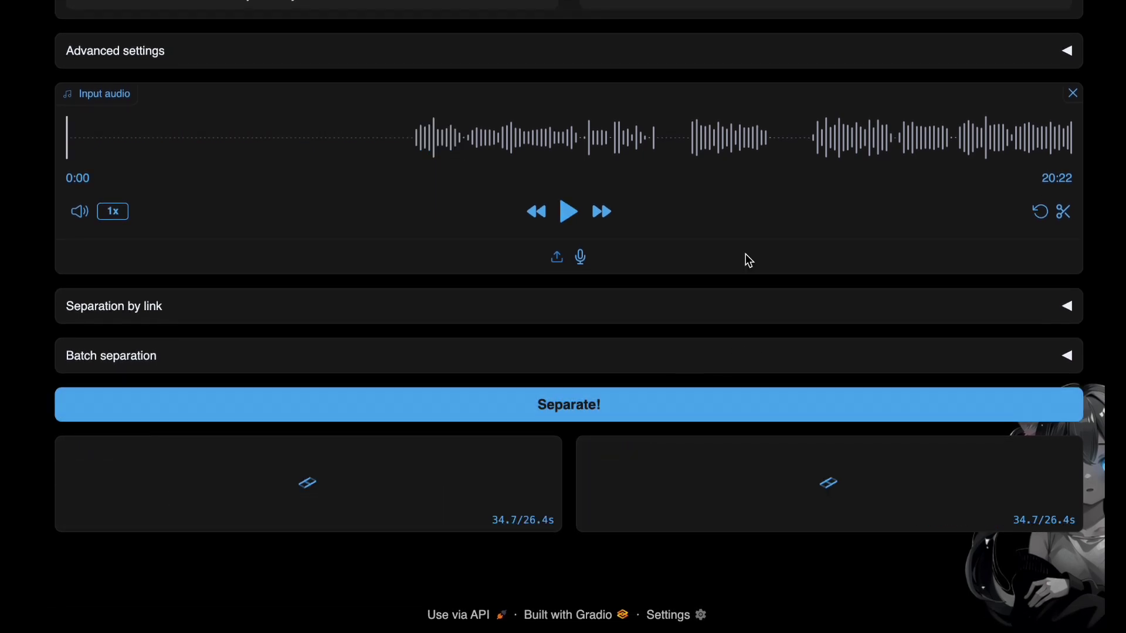
# Step: Preview the separated Stem 2 and download it
pyautogui.click(830, 565)
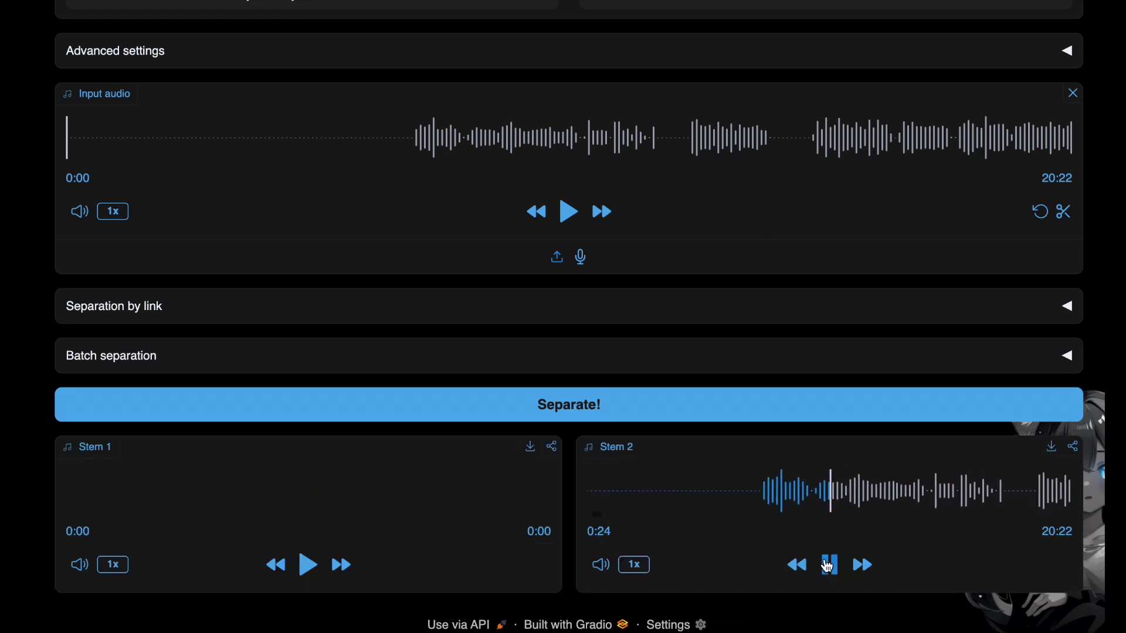
pyautogui.click(830, 566)
pyautogui.click(1053, 448)
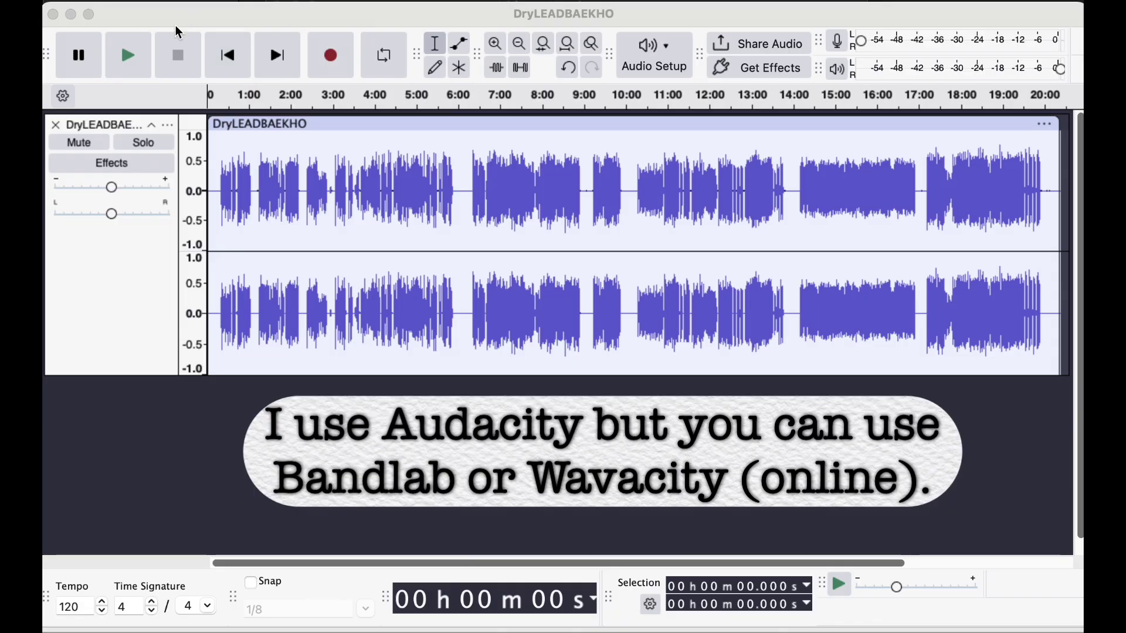
# Step: In Audacity, play the DryLEADBAEKHO track from the start and examine the opening vocal phrases closely for breaths
pyautogui.click(130, 59)
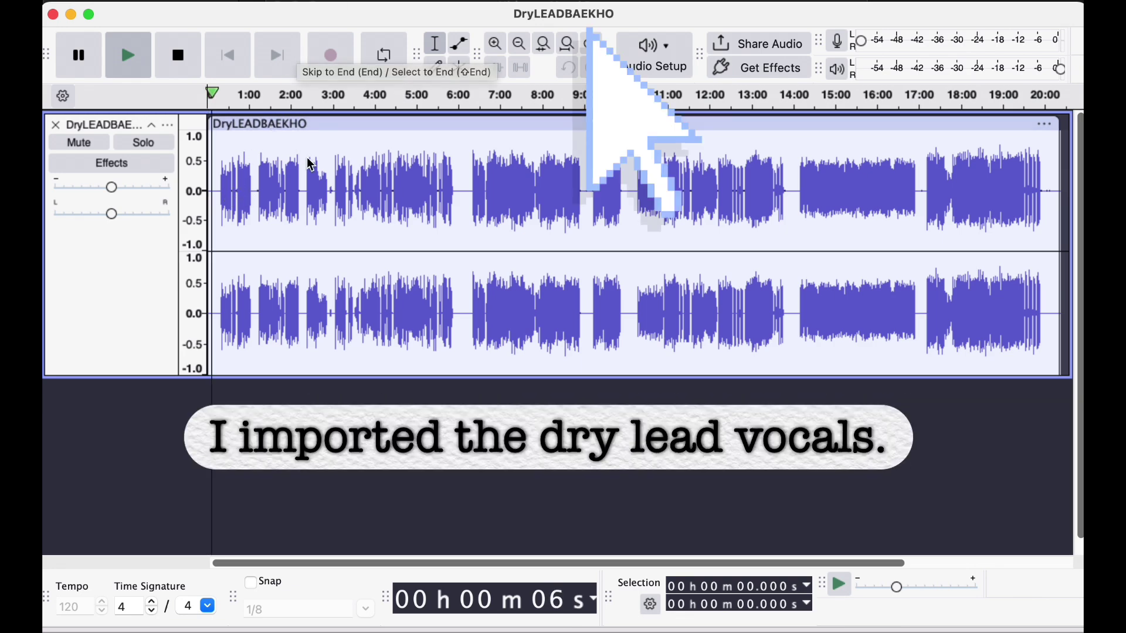
pyautogui.scroll(3, 307, 157)
pyautogui.scroll(3, 307, 157)
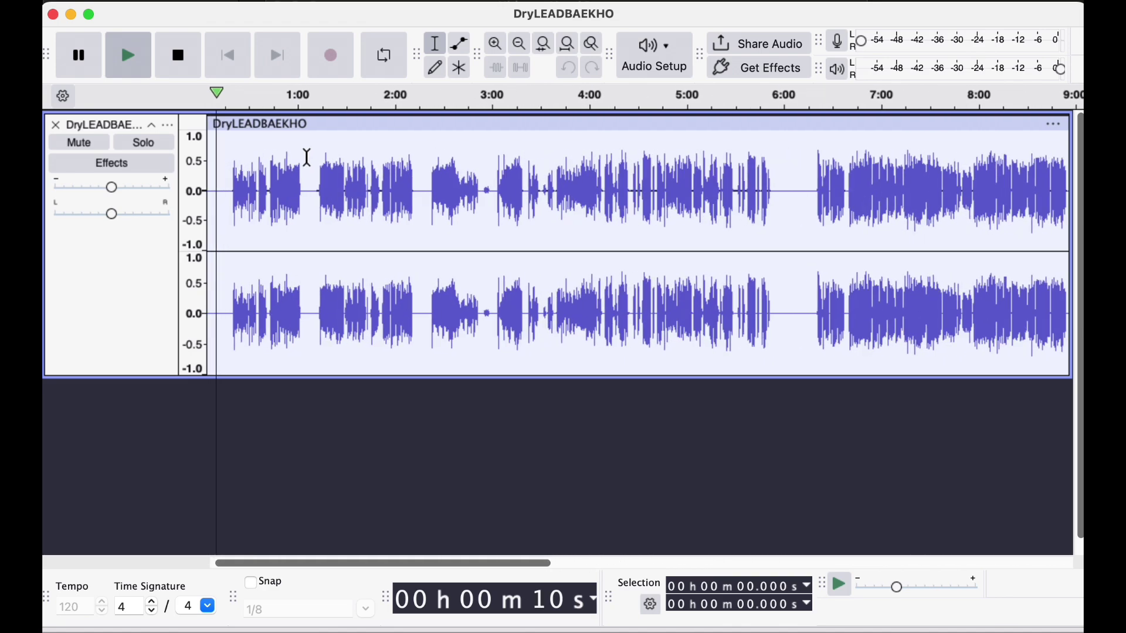
pyautogui.scroll(2, 307, 157)
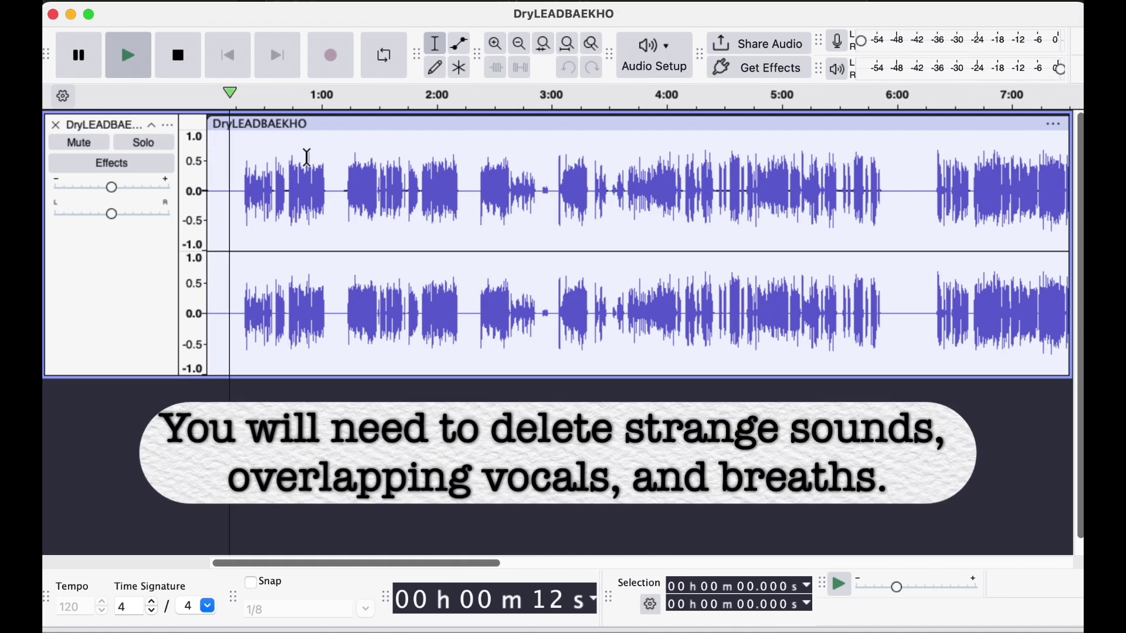
pyautogui.scroll(3, 308, 157)
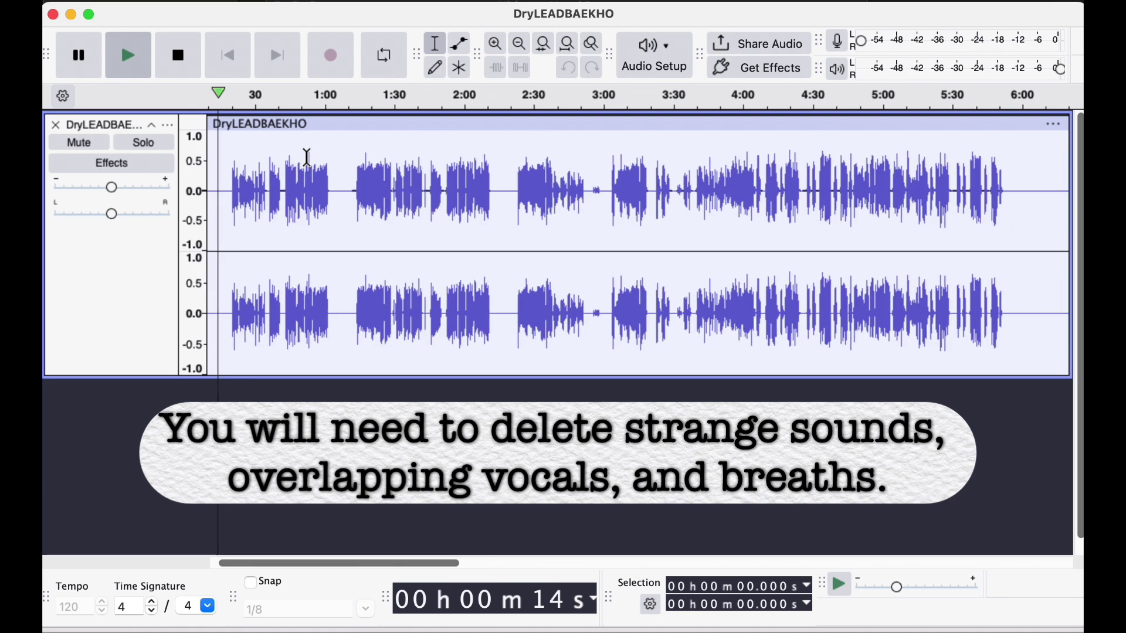
pyautogui.scroll(1, 308, 157)
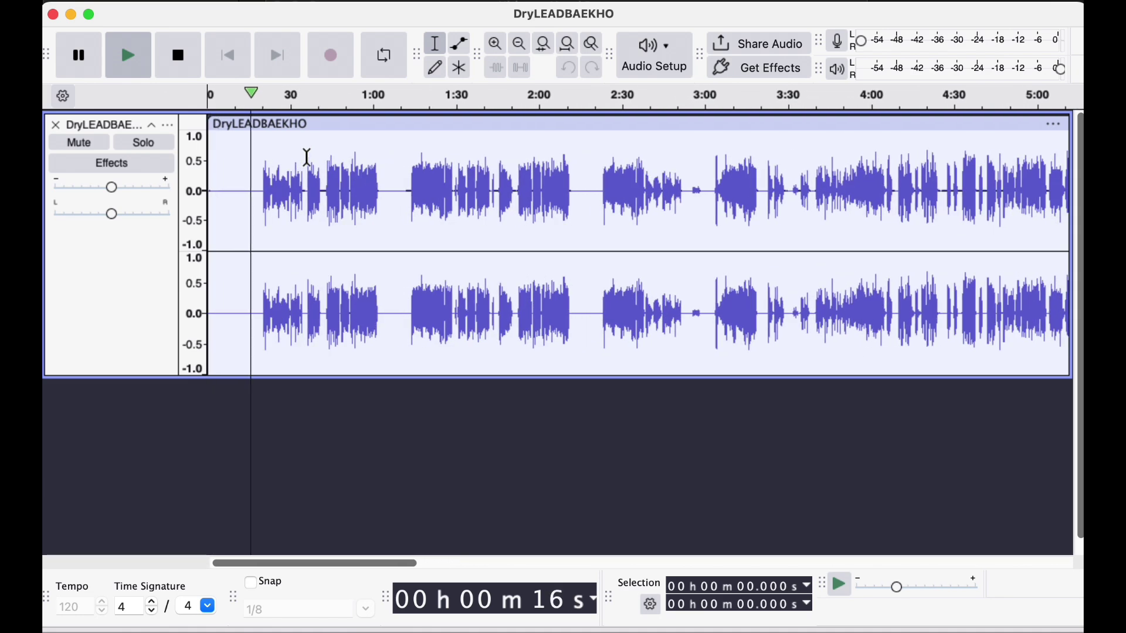
pyautogui.click(496, 46)
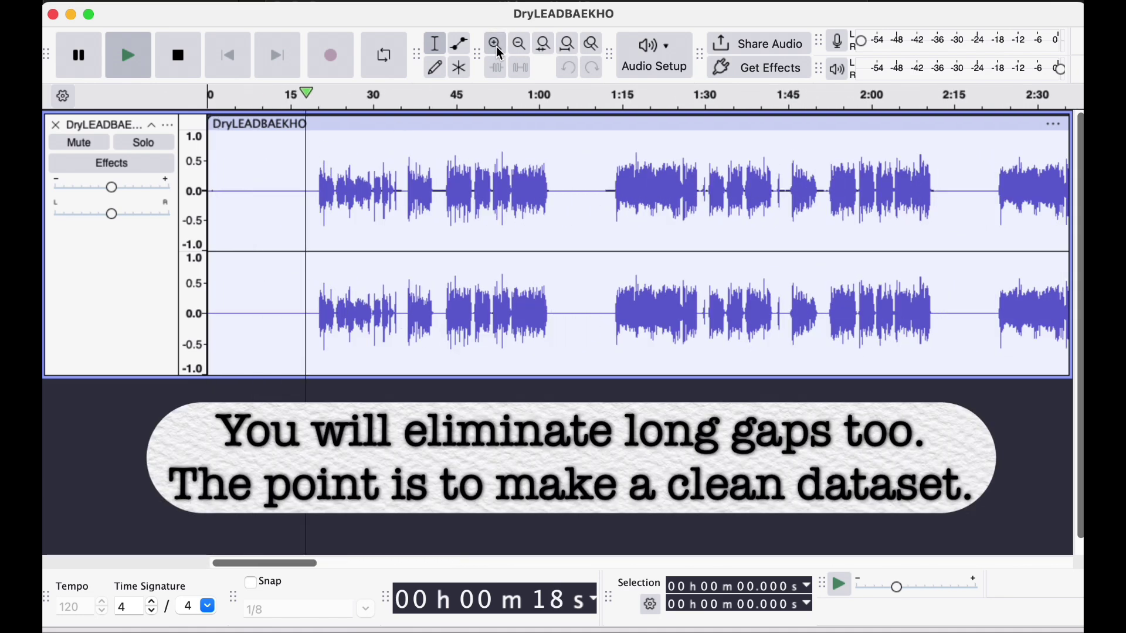
pyautogui.click(498, 49)
pyautogui.click(498, 50)
pyautogui.click(498, 49)
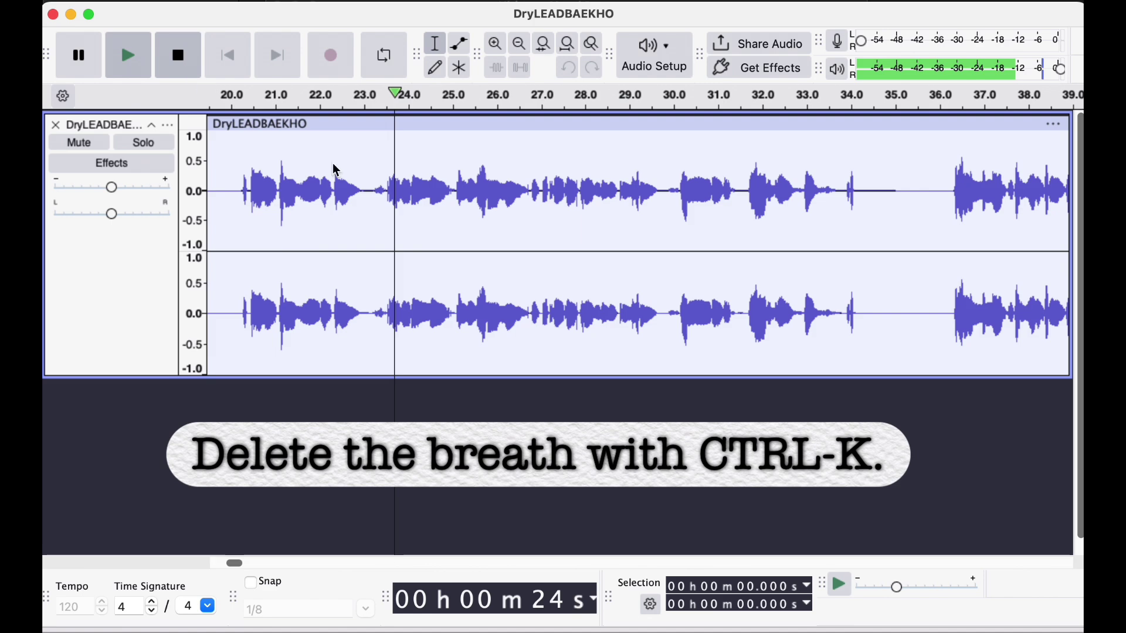
# Step: Stop playback and delete the breath from about 22.98 s to 23.44 s in the vocal track
pyautogui.press('space')
pyautogui.moveTo(384, 190); pyautogui.dragTo(365, 191)
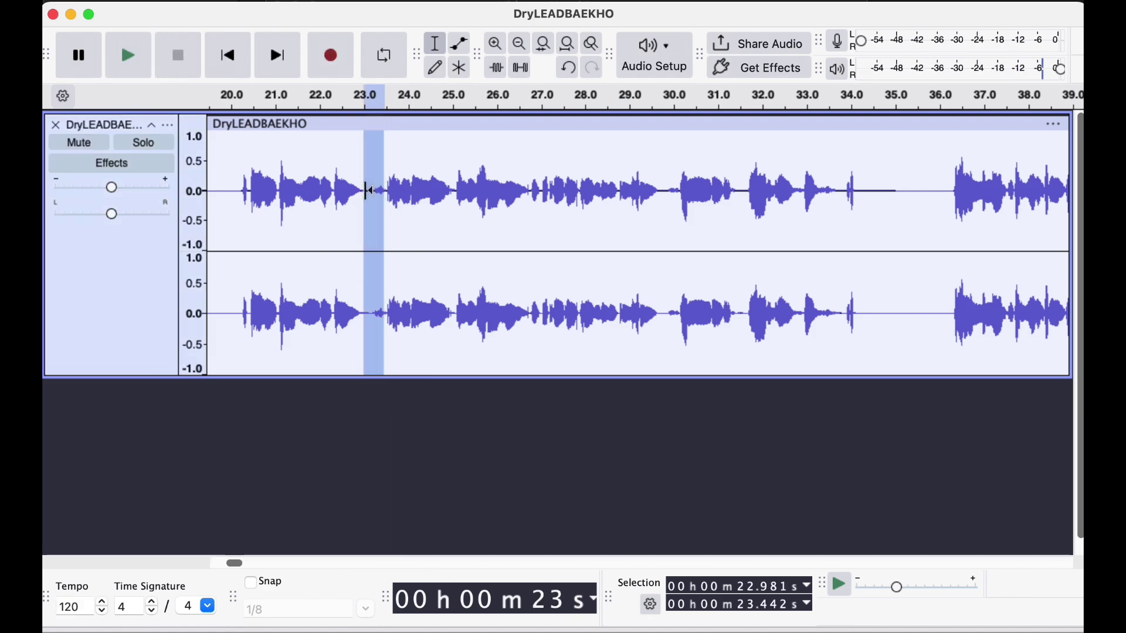
pyautogui.hotkey('ctrl', 'k')
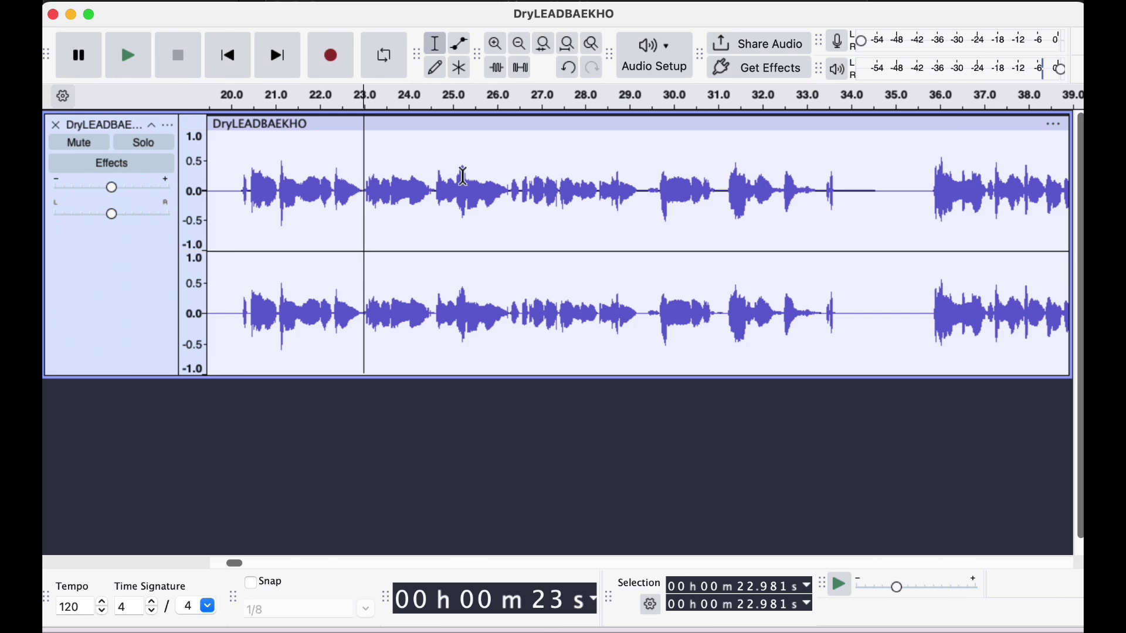
# Step: Listen on for the next unwanted sound and delete the section from about 26.28 s to 26.55 s
pyautogui.click(131, 64)
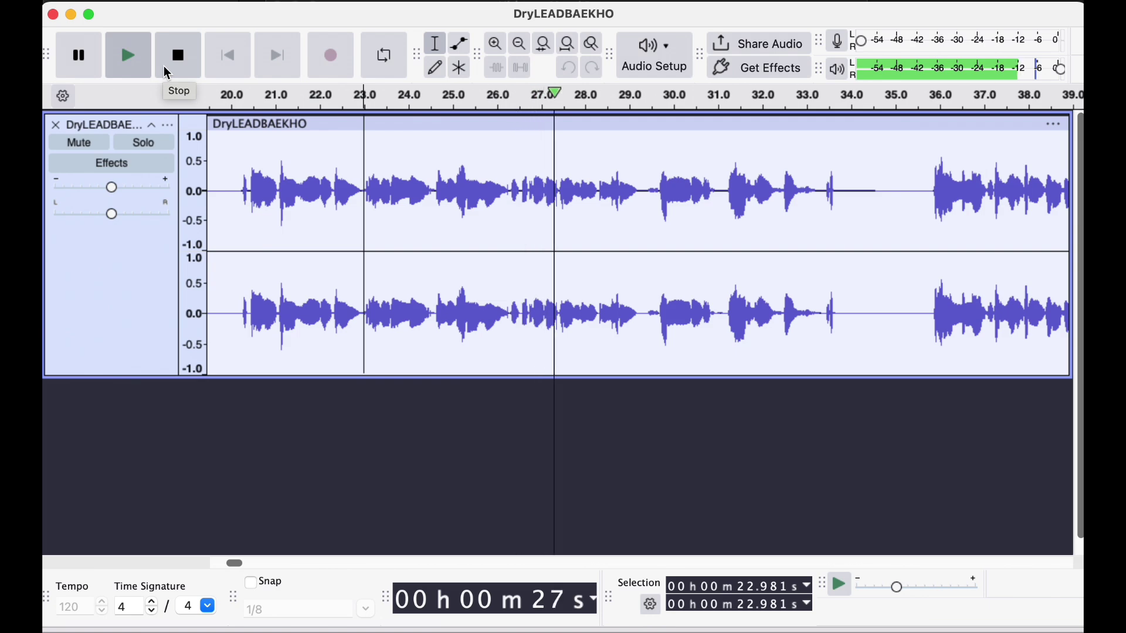
pyautogui.press('space')
pyautogui.keyDown('ctrl'); pyautogui.scroll(3, 483, 292); pyautogui.keyUp('ctrl')
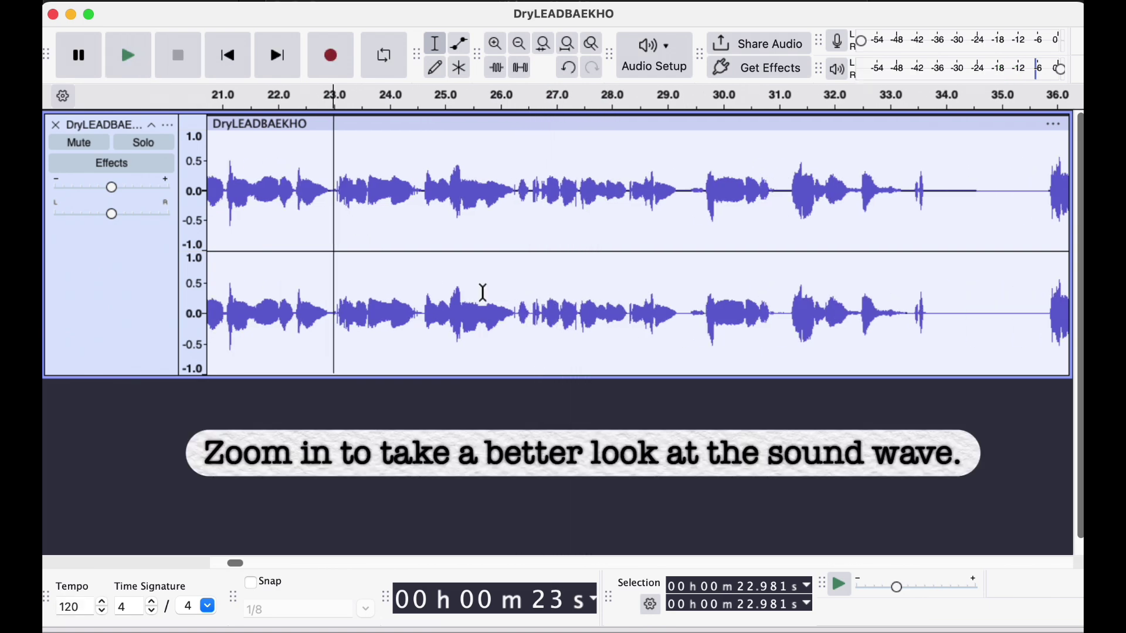
pyautogui.keyDown('ctrl'); pyautogui.scroll(2, 483, 293); pyautogui.keyUp('ctrl')
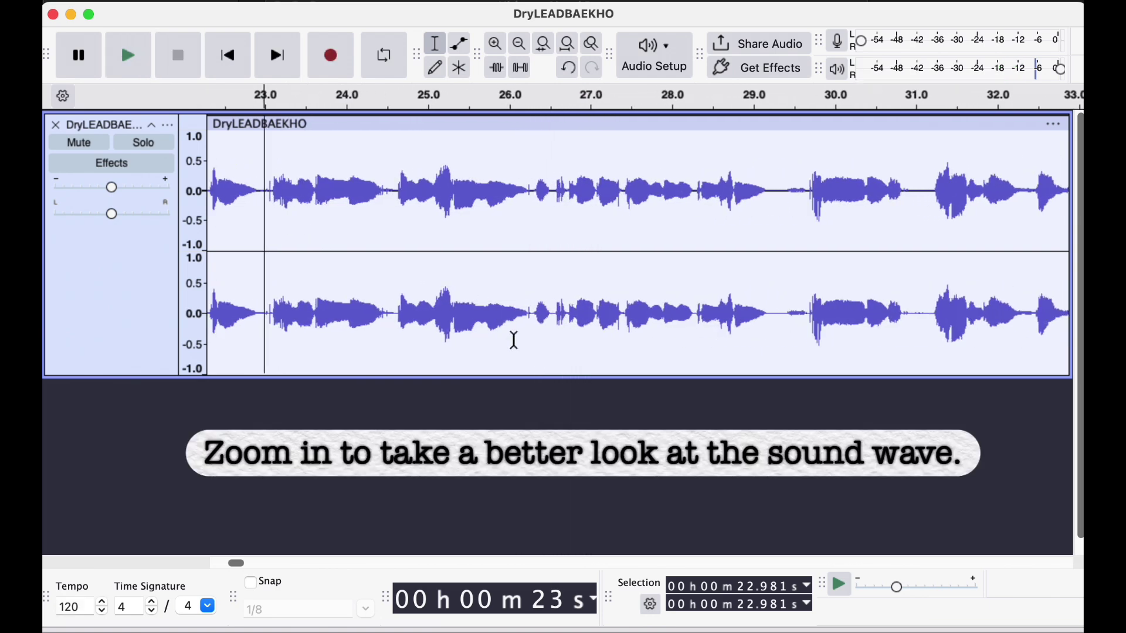
pyautogui.click(504, 317)
pyautogui.click(142, 73)
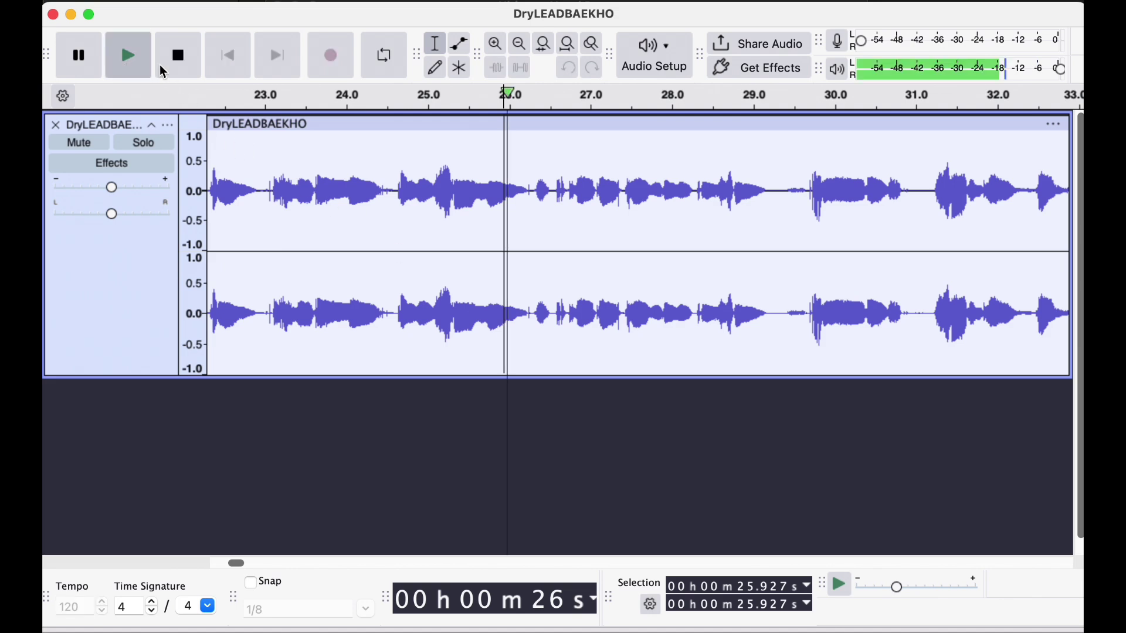
pyautogui.click(163, 63)
pyautogui.moveTo(553, 308); pyautogui.dragTo(529, 315)
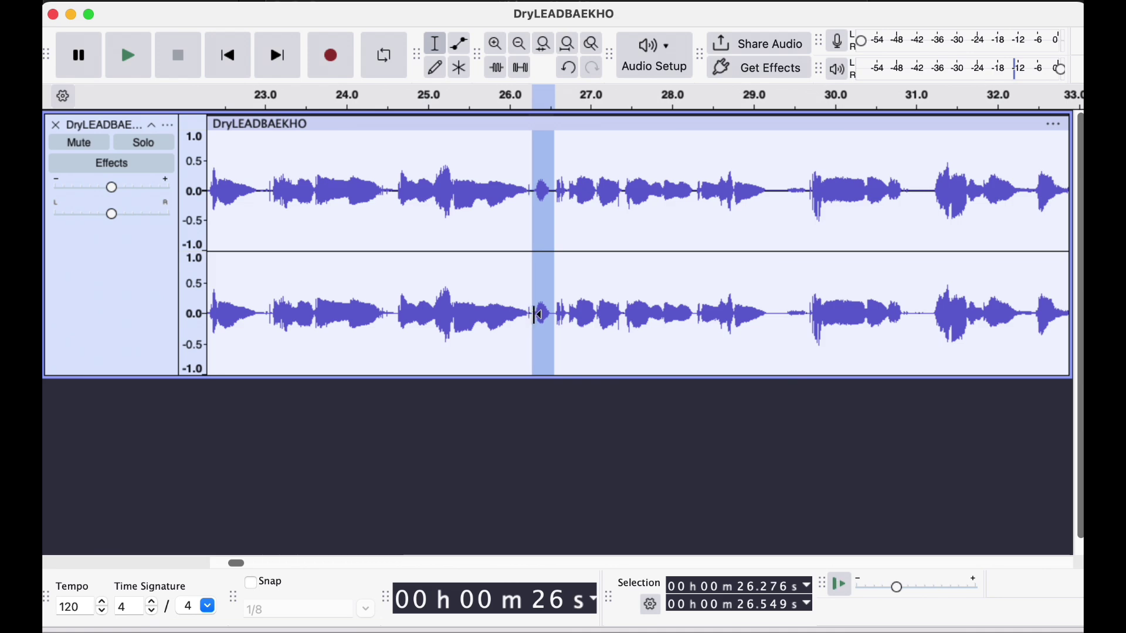
pyautogui.press('super+k')
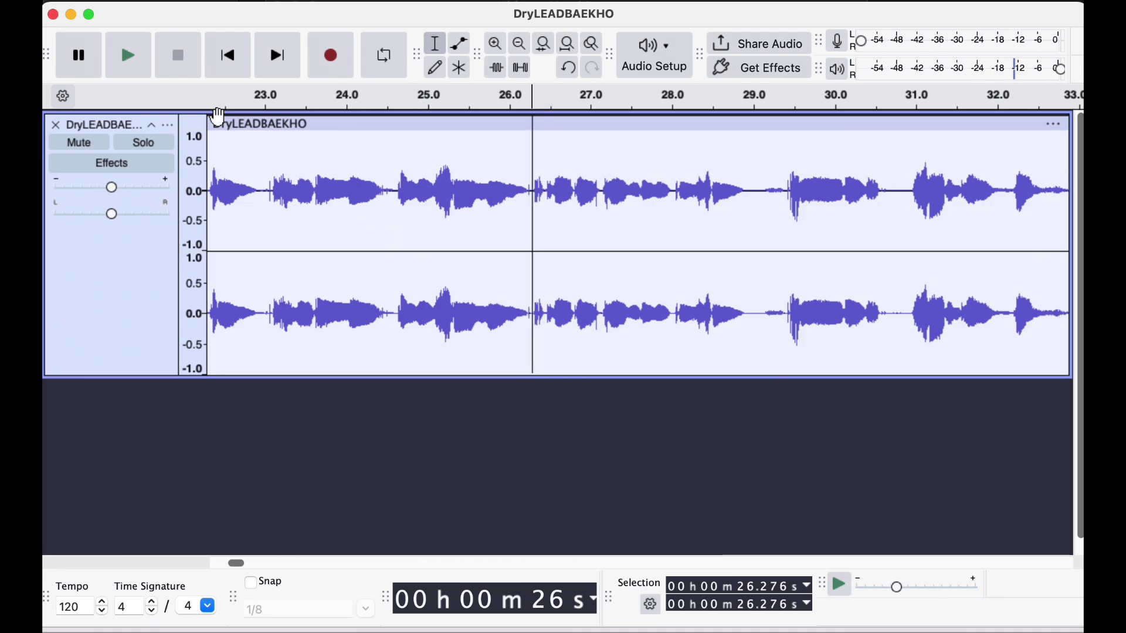
# Step: Play on from the last cut, and silence and delete the breath from about 28.89 s to 29.35 s
pyautogui.click(134, 72)
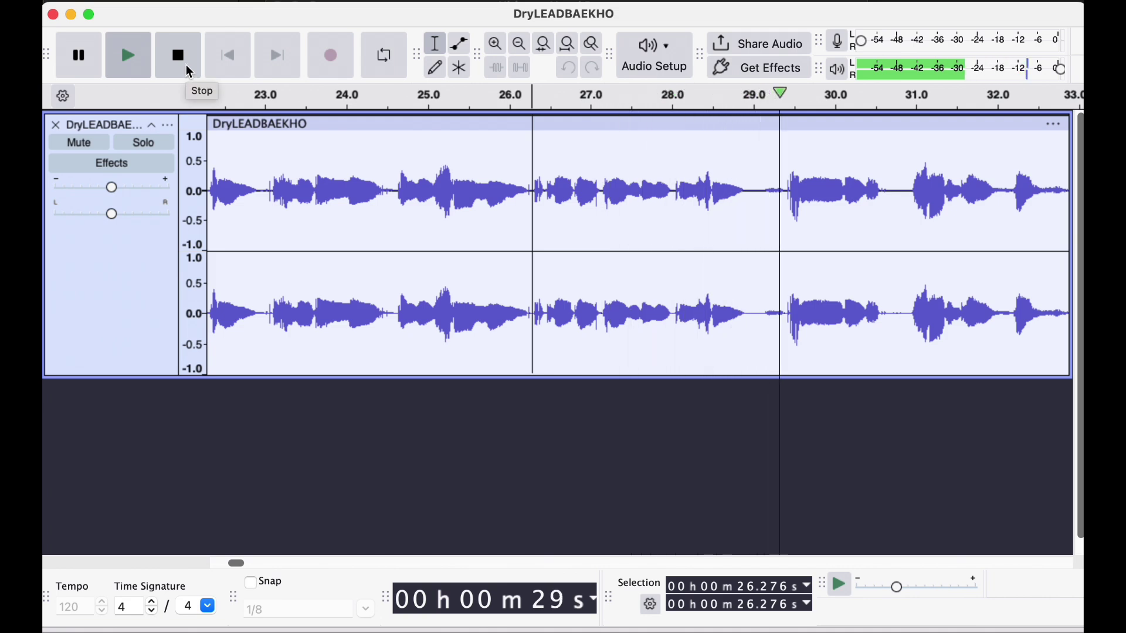
pyautogui.press('space')
pyautogui.moveTo(783, 317); pyautogui.dragTo(749, 318)
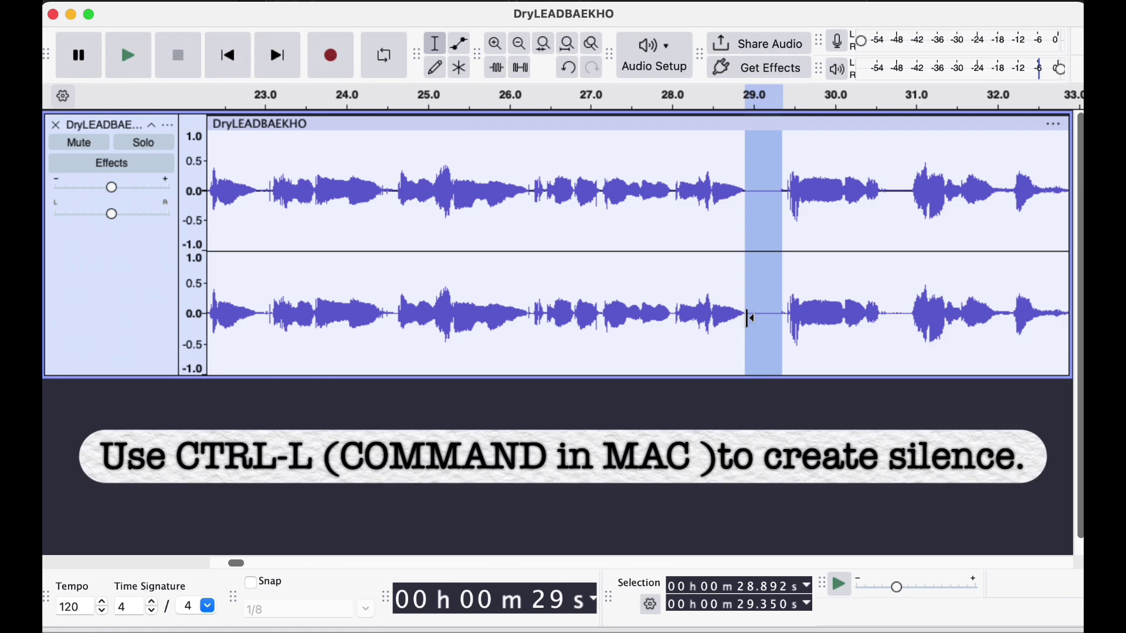
pyautogui.press('super+k')
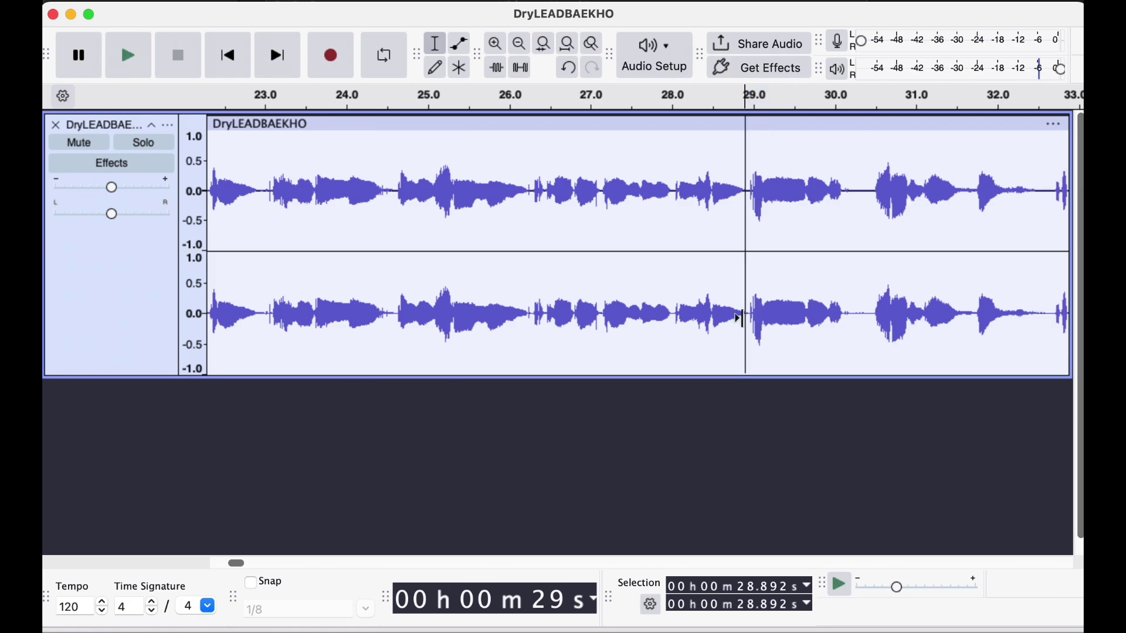
# Step: Silence and delete the quiet gap from about 30.10 s to 30.50 s, and play back from the cut
pyautogui.hscroll(3, 743, 319)
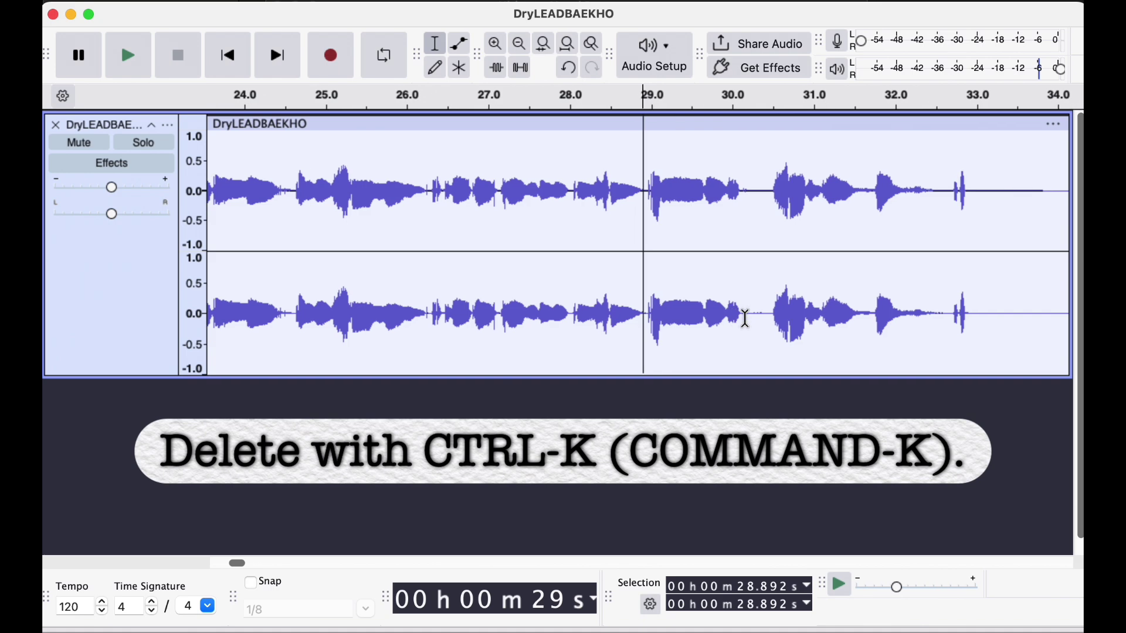
pyautogui.press('space')
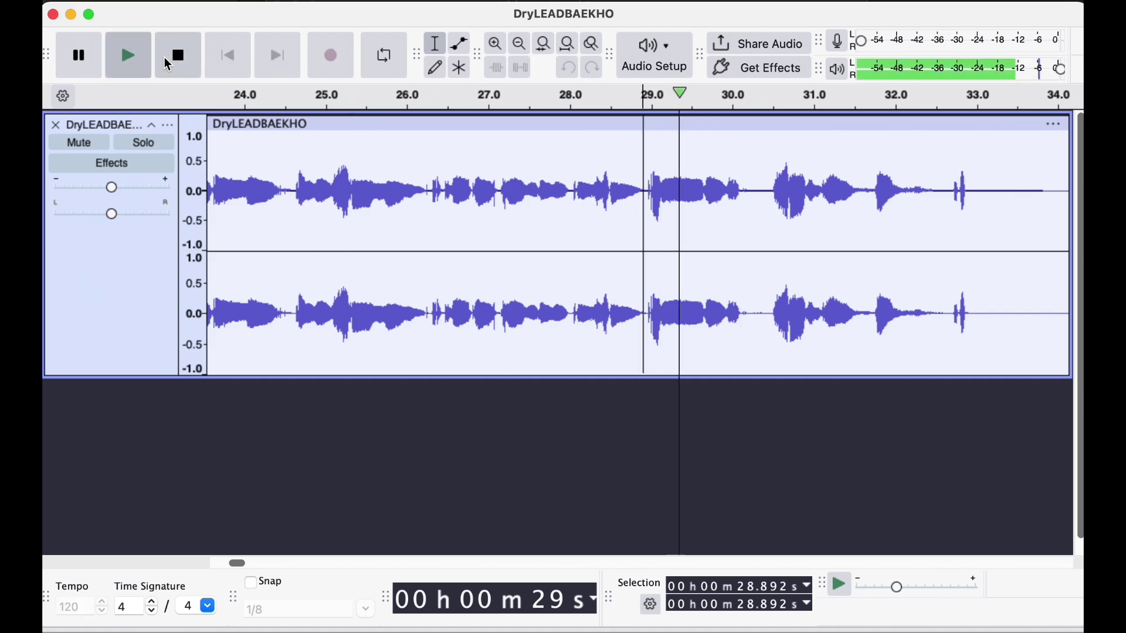
pyautogui.click(172, 61)
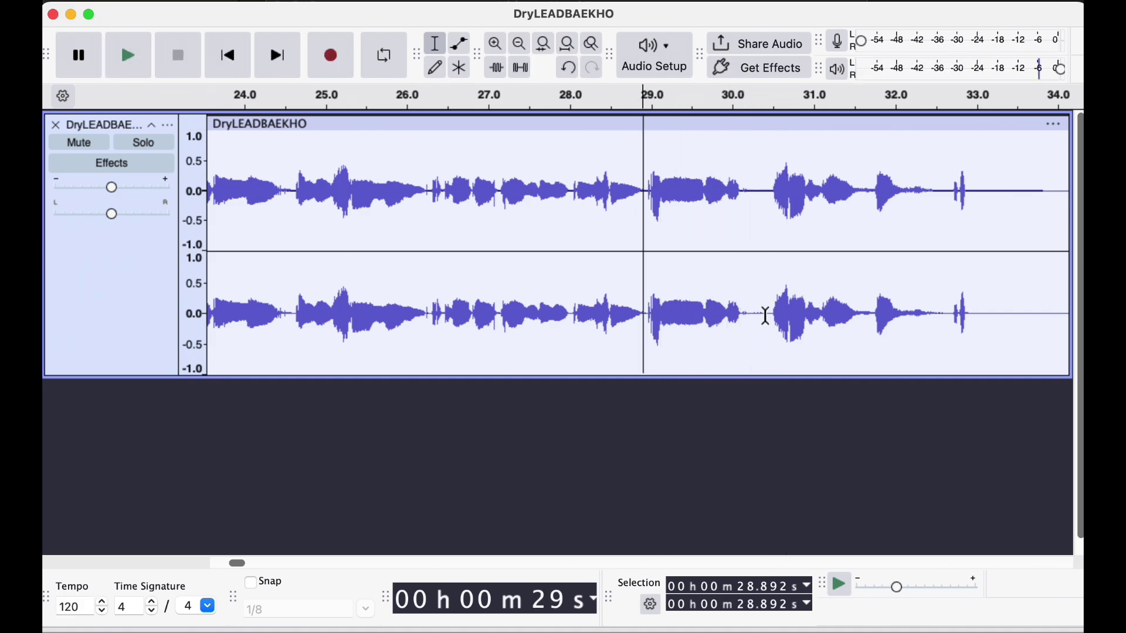
pyautogui.moveTo(741, 319); pyautogui.dragTo(771, 319)
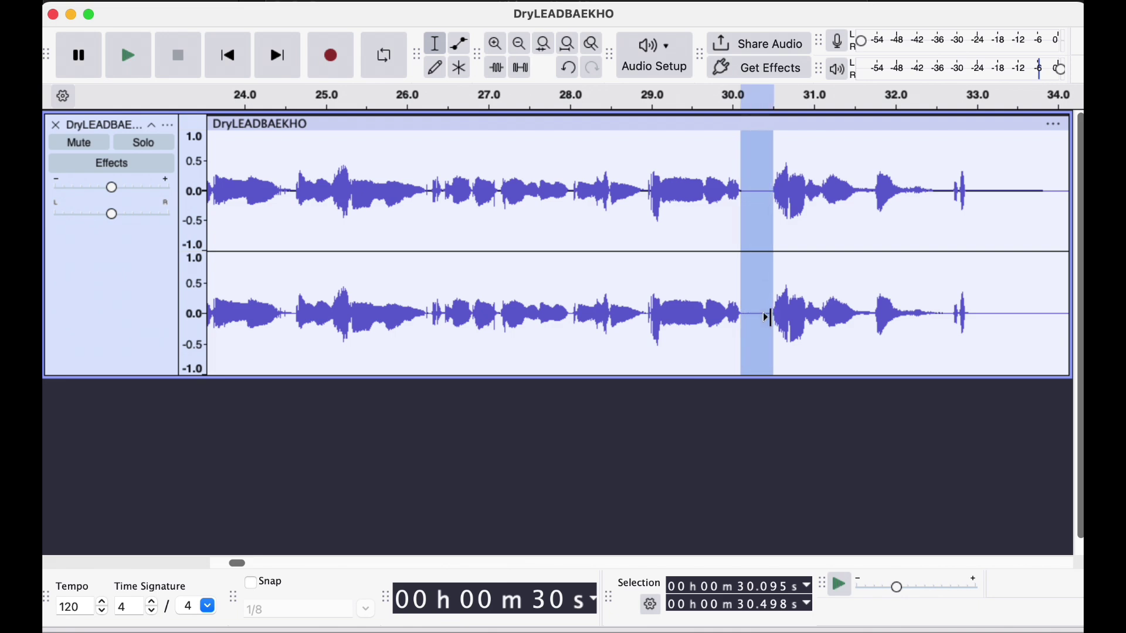
pyautogui.press('Delete')
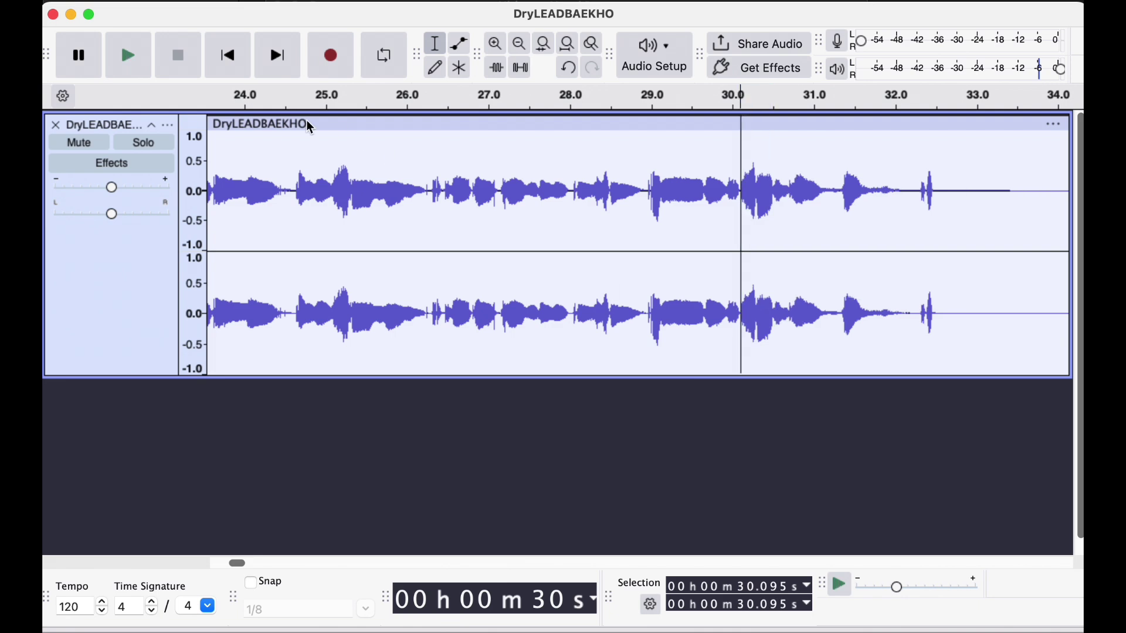
pyautogui.click(151, 68)
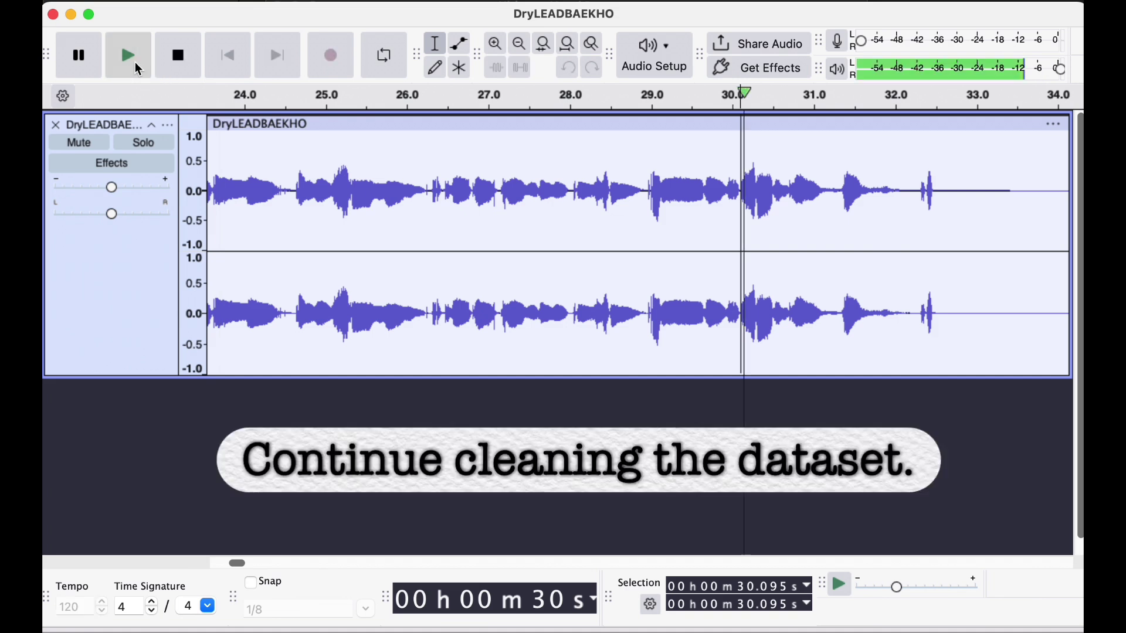
pyautogui.click(176, 70)
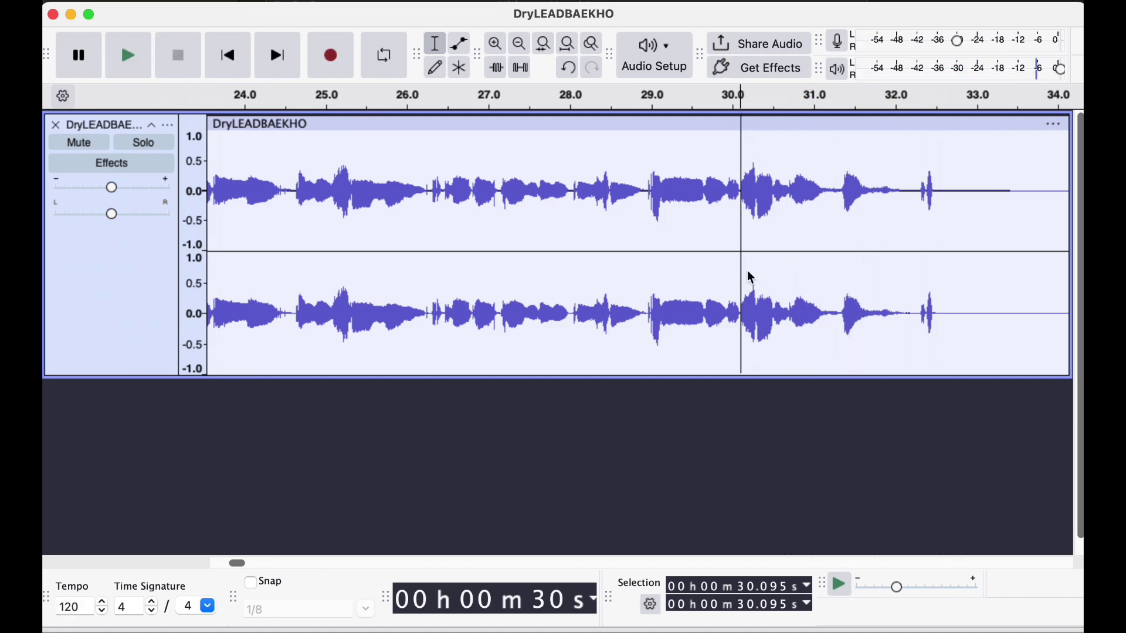
# Step: Delete the gap with stray sounds from about 31.75 s to 34.71 s and play back from the cut
pyautogui.hscroll(5, 746, 276)
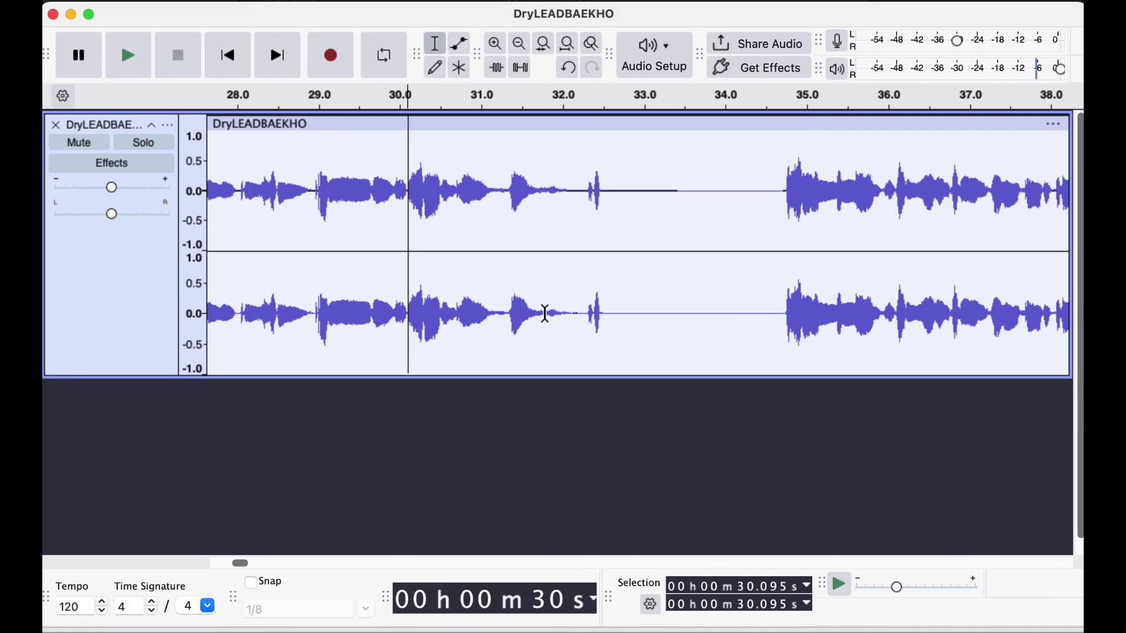
pyautogui.moveTo(545, 314); pyautogui.dragTo(784, 324)
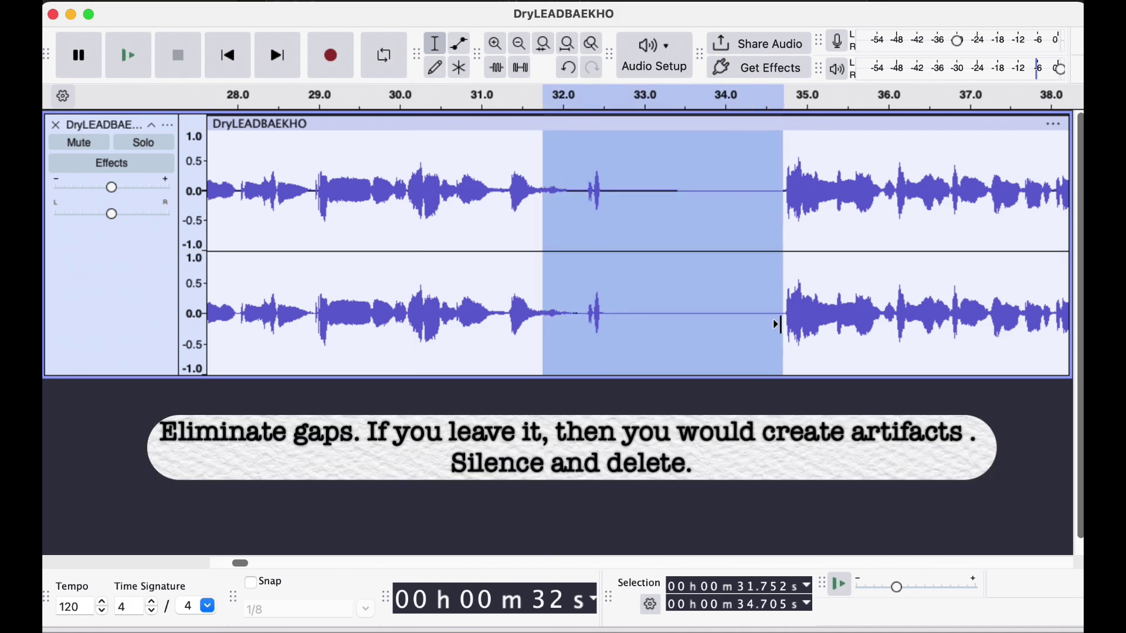
pyautogui.press('Delete')
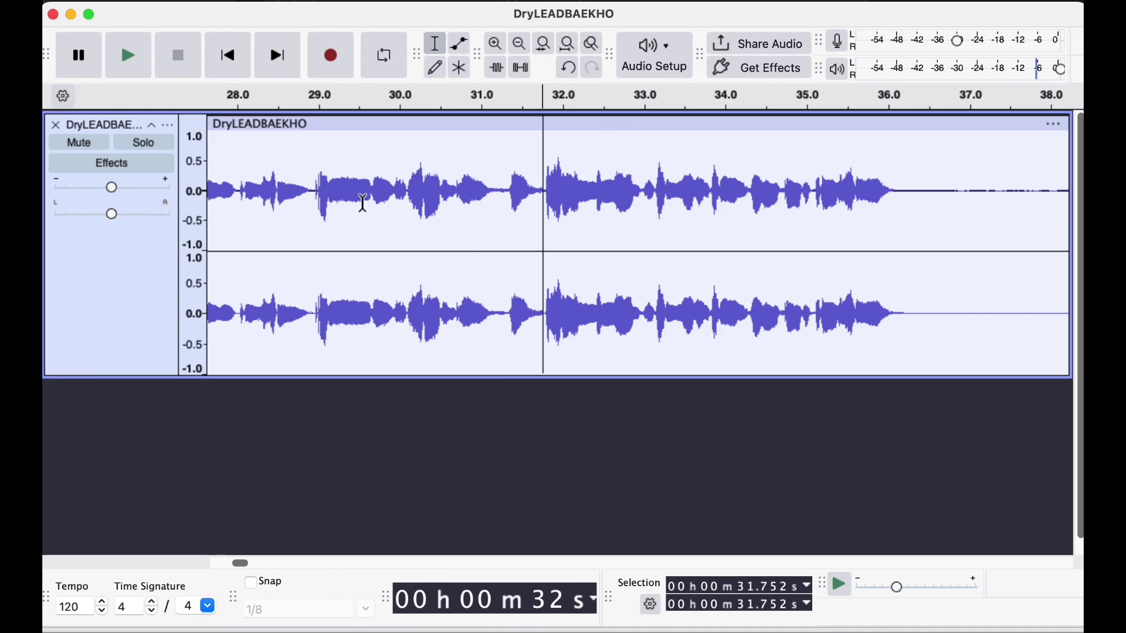
pyautogui.press('space')
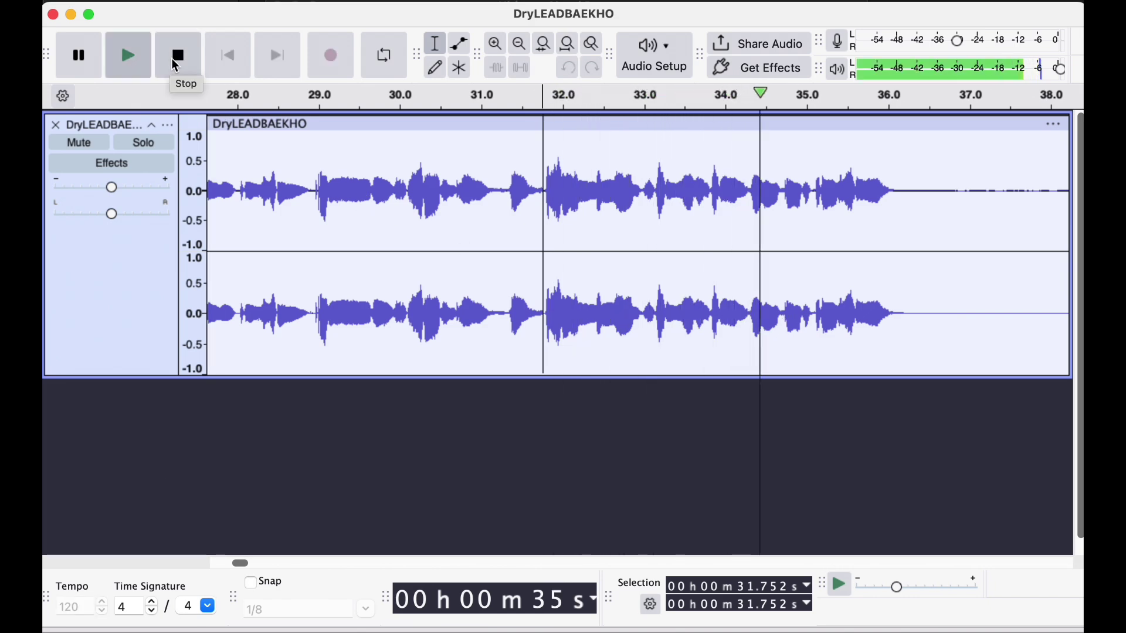
pyautogui.press('space')
# Step: Listen again from about 32.68 s and delete the silent gap from about 36.08 s to 38.58 s
pyautogui.scroll(3, 635, 271)
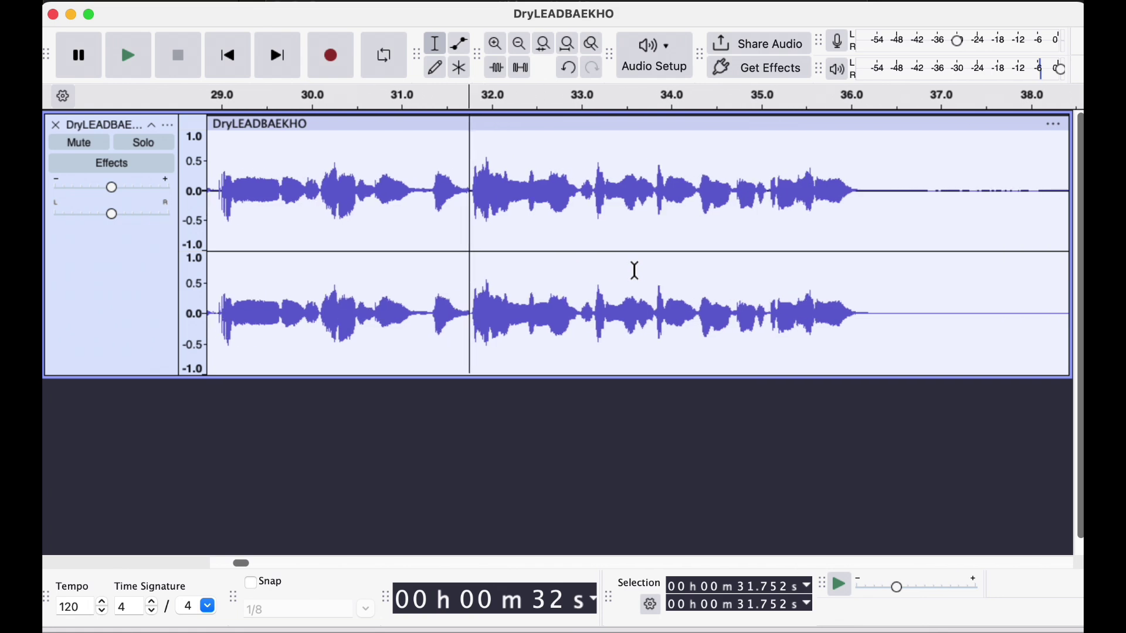
pyautogui.scroll(1, 635, 271)
pyautogui.click(529, 308)
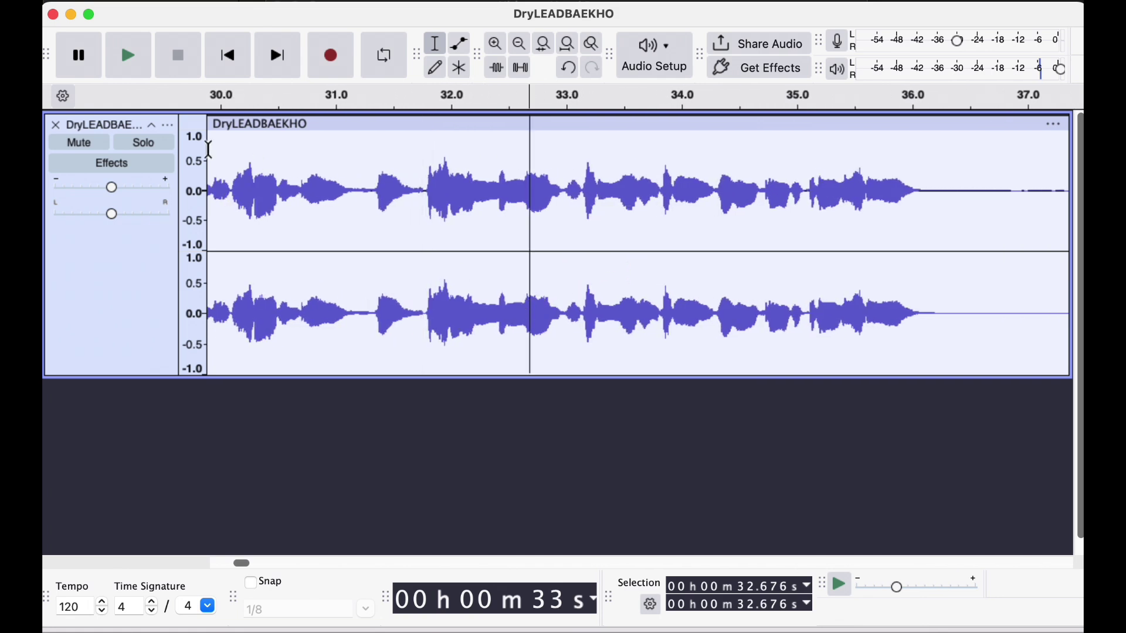
pyautogui.click(136, 75)
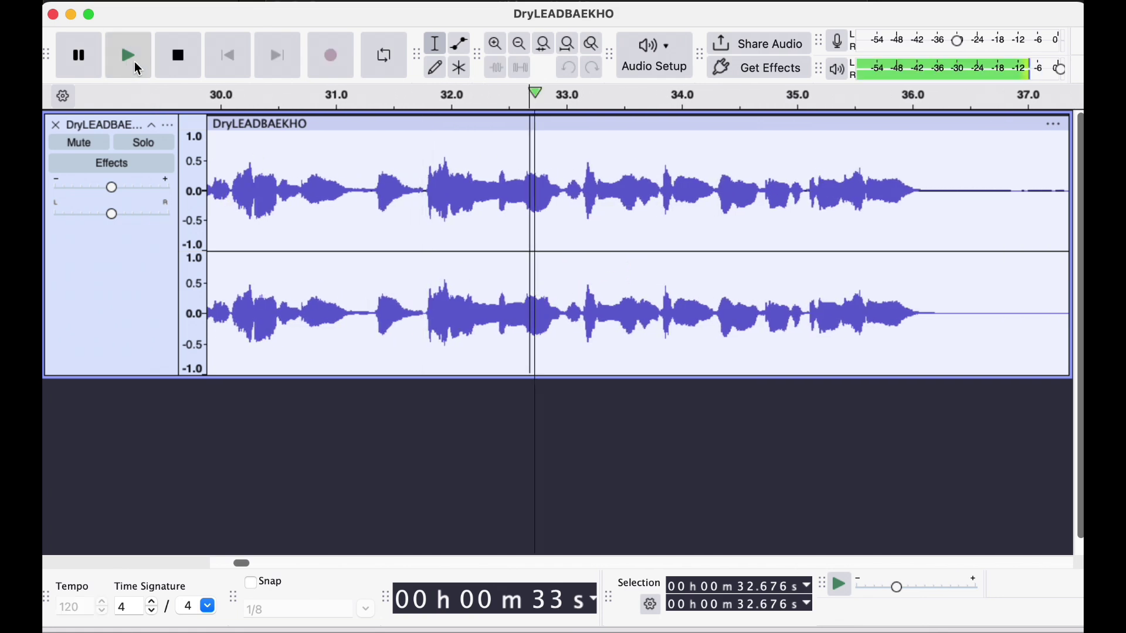
pyautogui.click(163, 68)
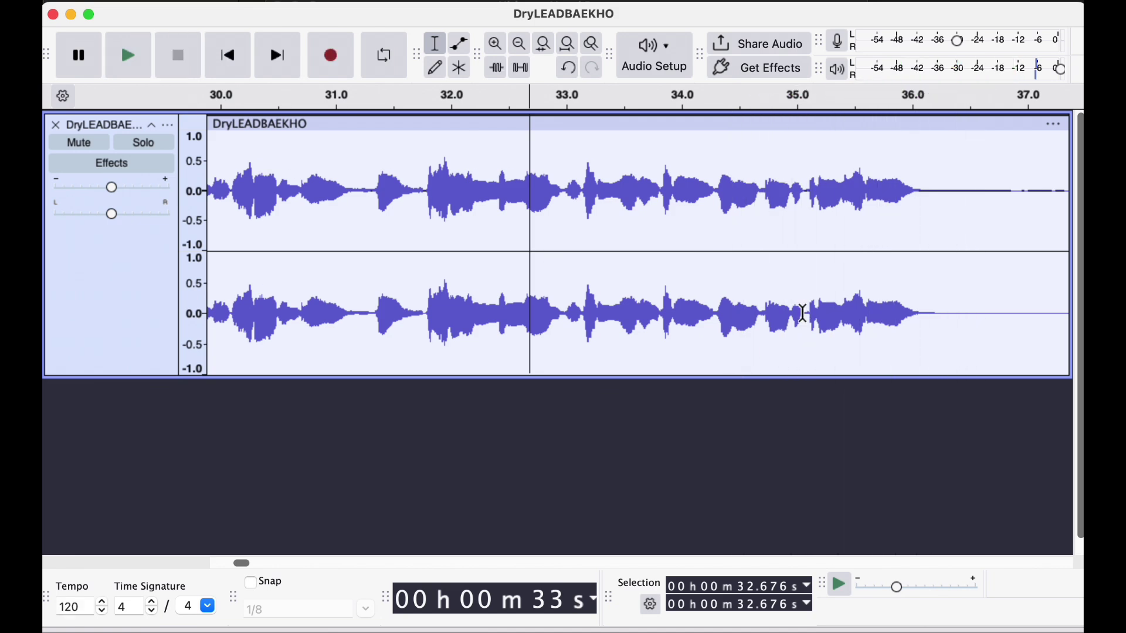
pyautogui.scroll(-2, 803, 314)
pyautogui.hscroll(5, 799, 315)
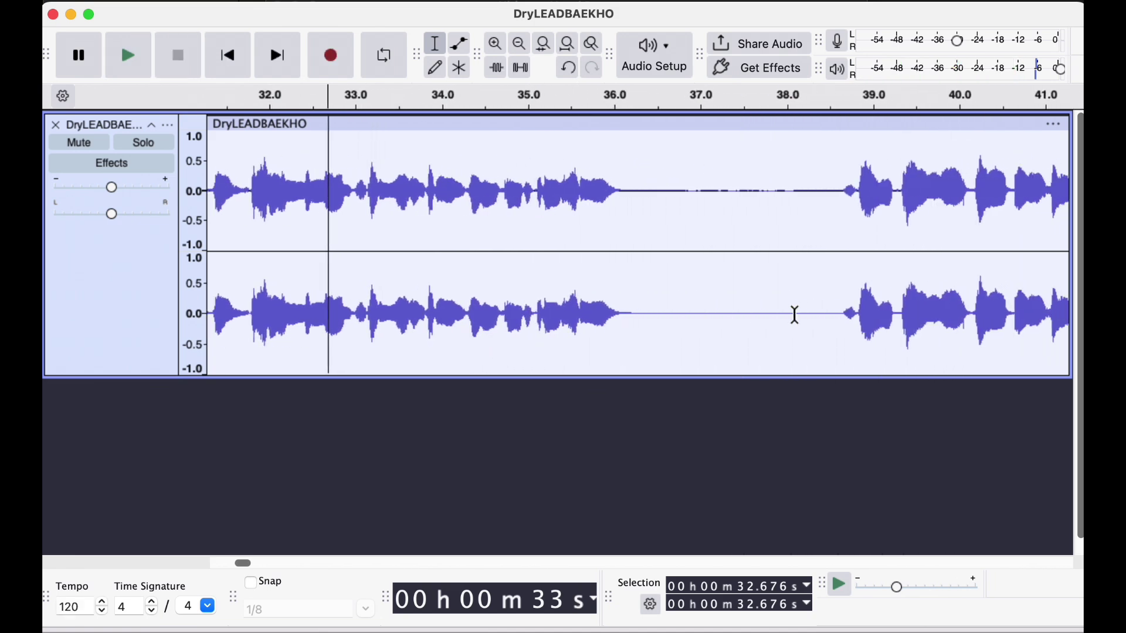
pyautogui.moveTo(623, 312); pyautogui.dragTo(836, 318)
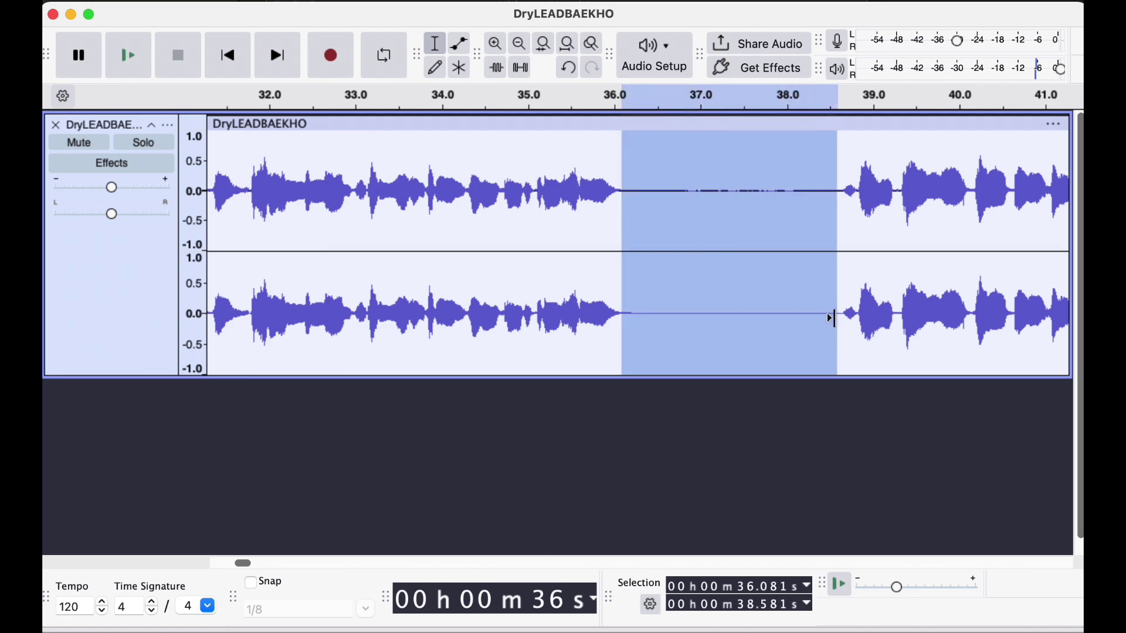
pyautogui.press('Delete')
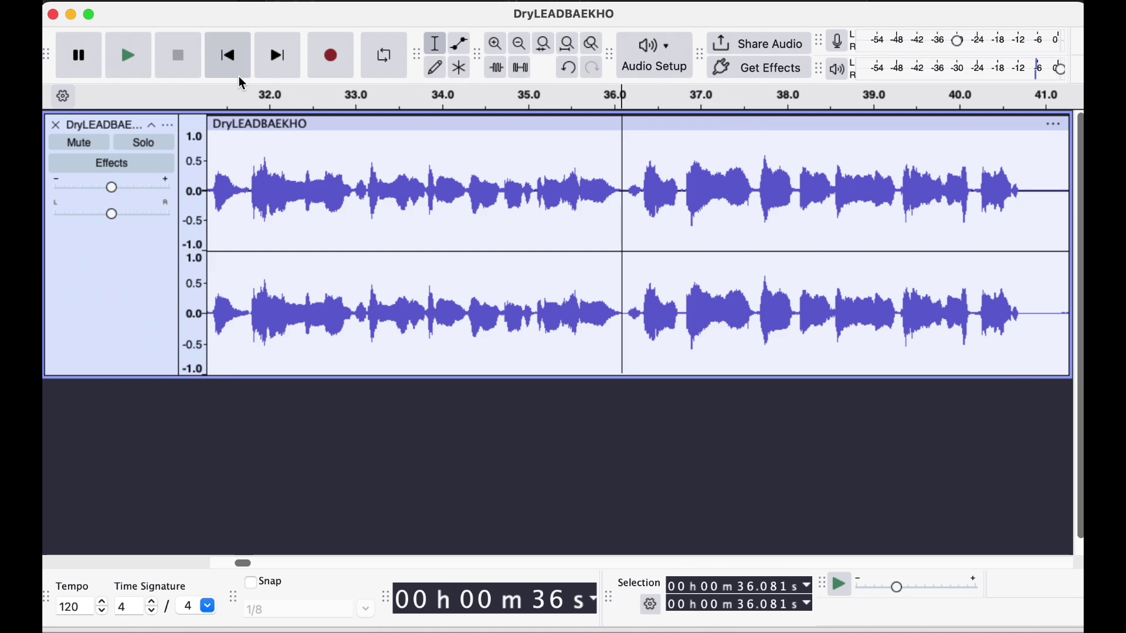
# Step: Play back briefly from the cut and remove the breath from about 36.03 s to 36.32 s
pyautogui.click(131, 66)
pyautogui.click(178, 57)
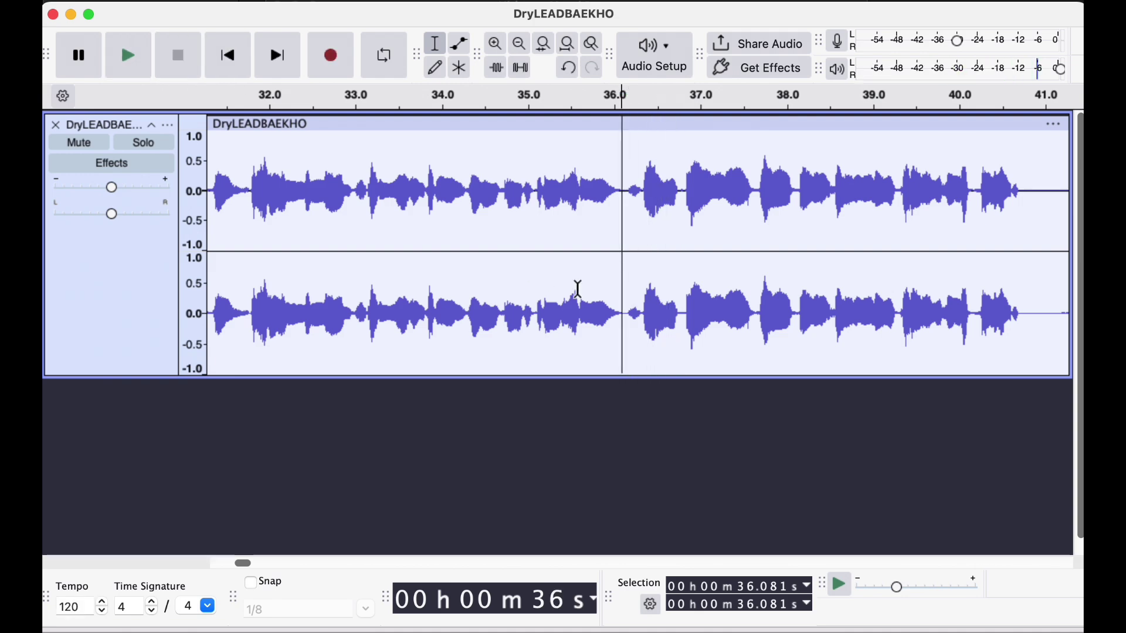
pyautogui.moveTo(643, 312); pyautogui.dragTo(618, 317)
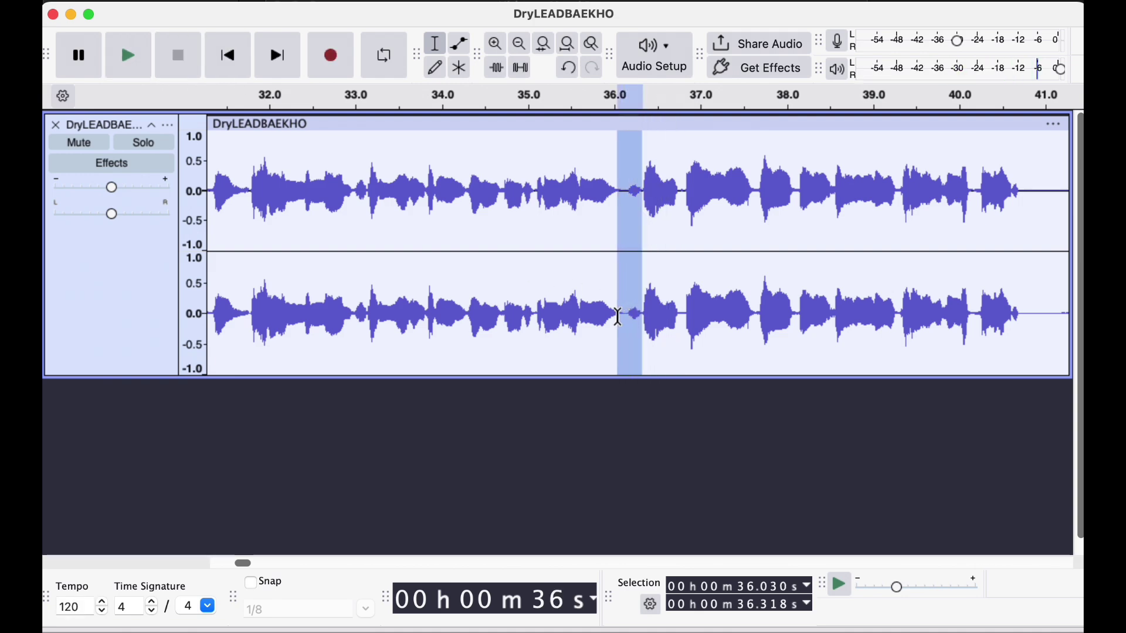
pyautogui.hotkey('ctrl', 'x')
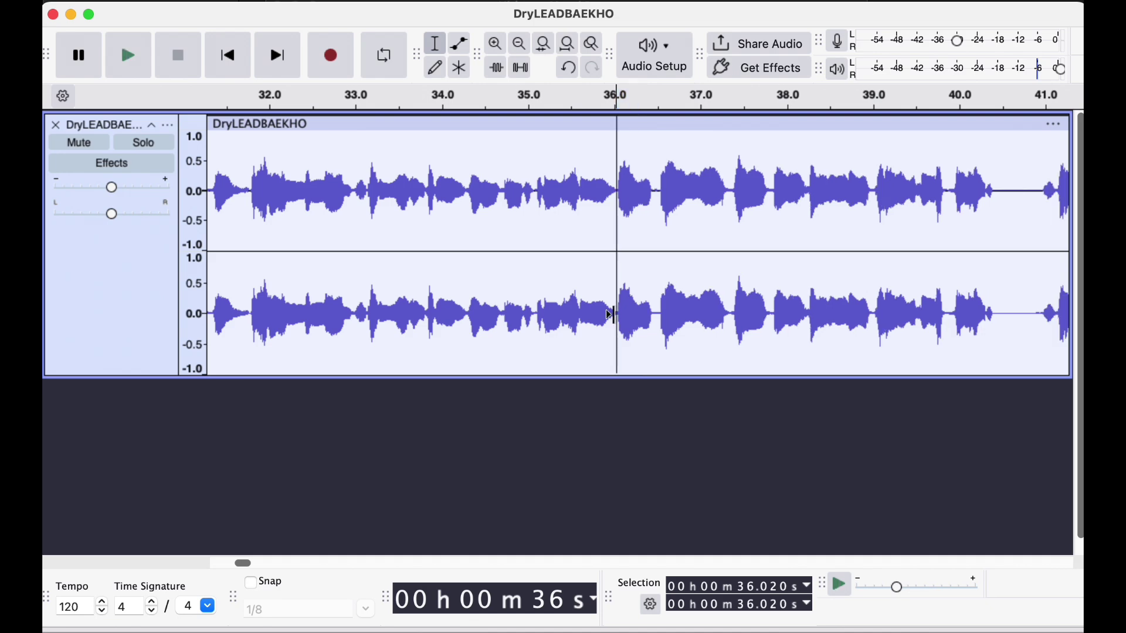
# Step: Play on from the last cut and delete the gap and breath from about 40.32 s to 41.10 s
pyautogui.click(129, 58)
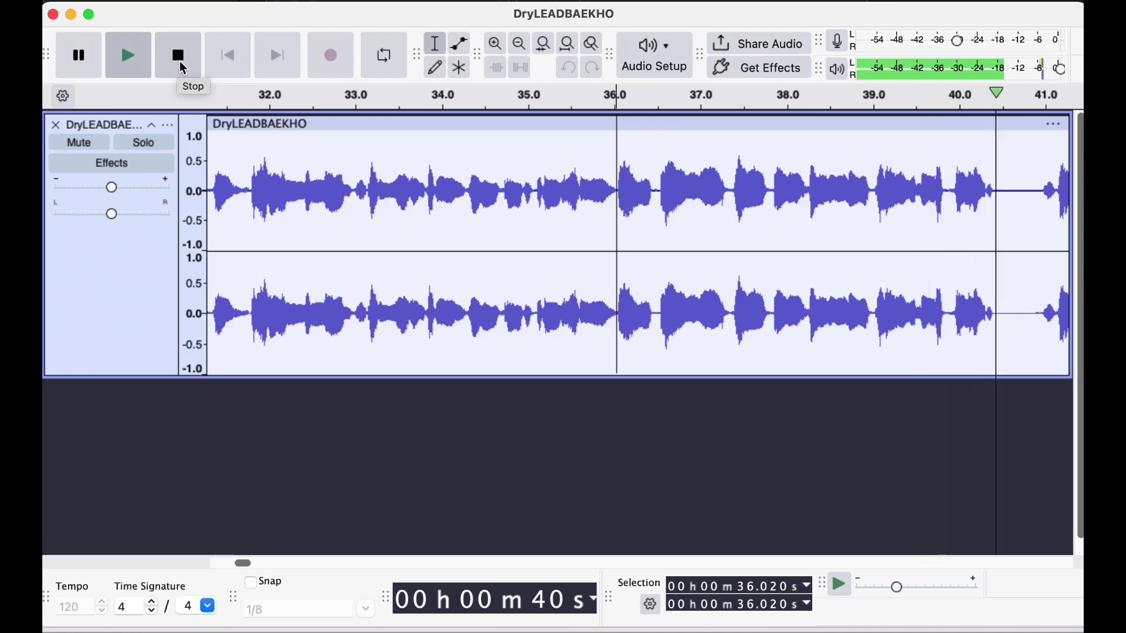
pyautogui.click(180, 57)
pyautogui.hscroll(3, 846, 246)
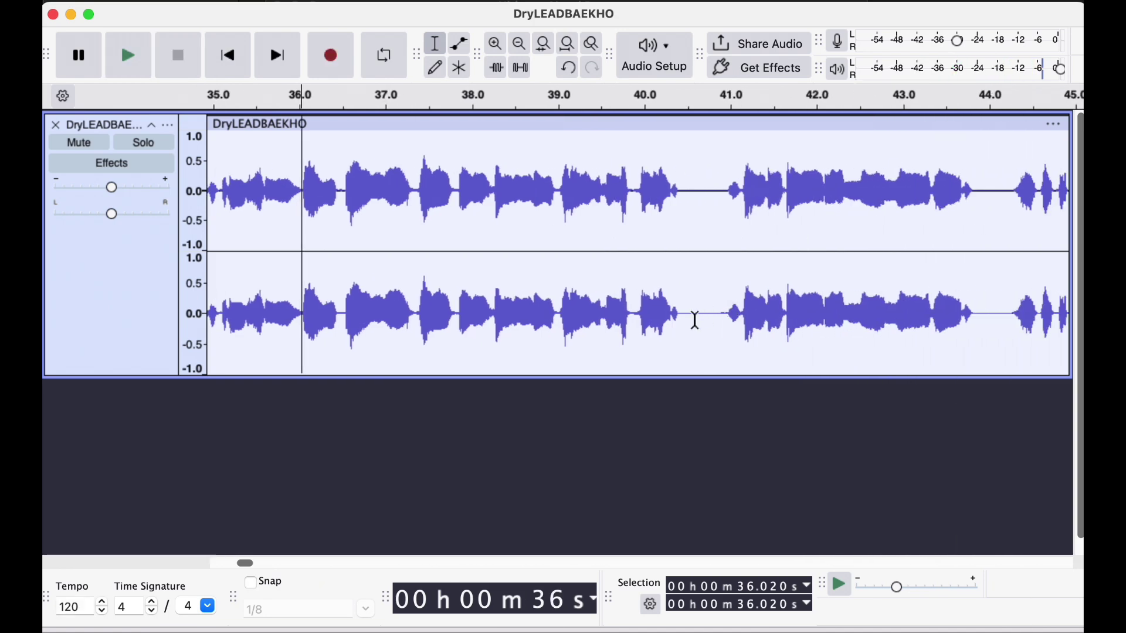
pyautogui.moveTo(673, 321); pyautogui.dragTo(742, 324)
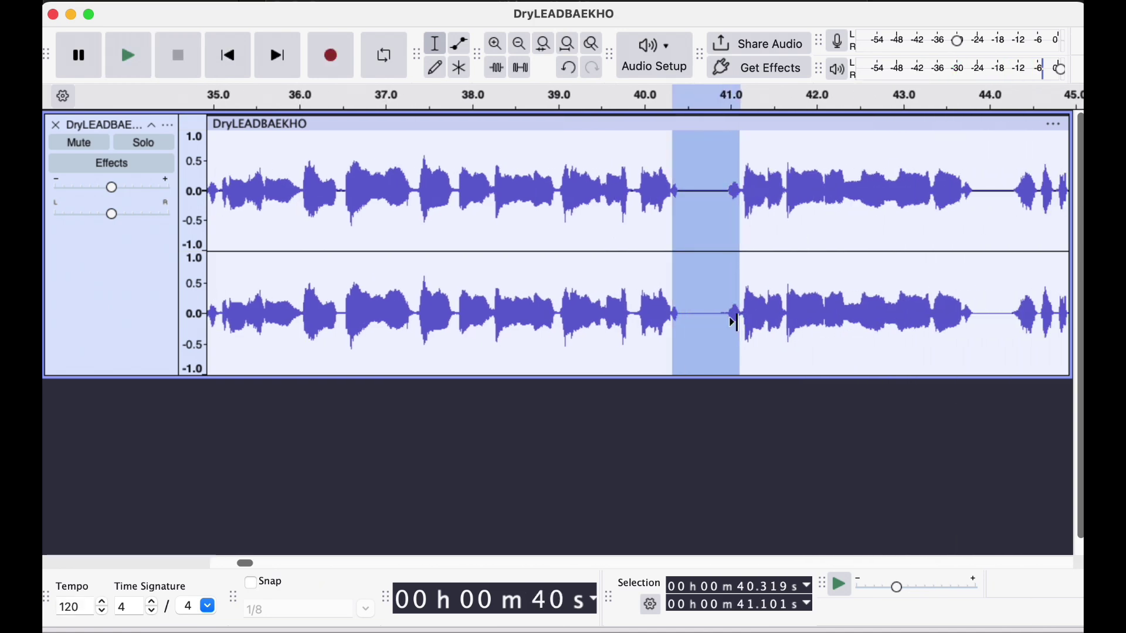
pyautogui.press('Delete')
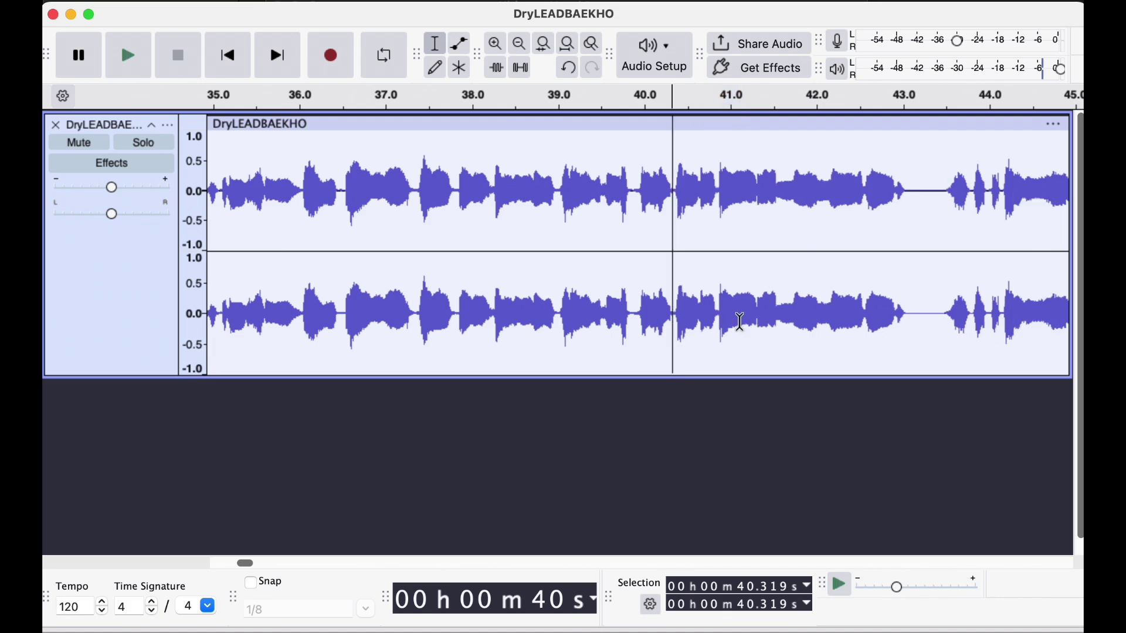
# Step: Listen from the cut, and silence and delete the gap from about 42.91 s to 43.50 s
pyautogui.click(128, 56)
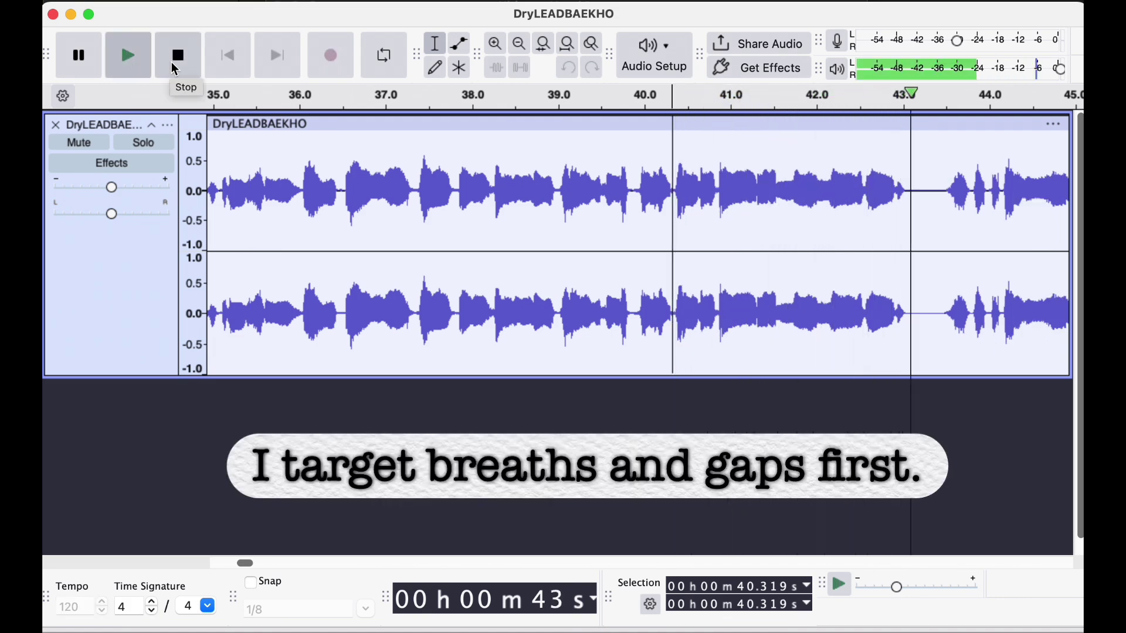
pyautogui.press('space')
pyautogui.hscroll(5, 823, 229)
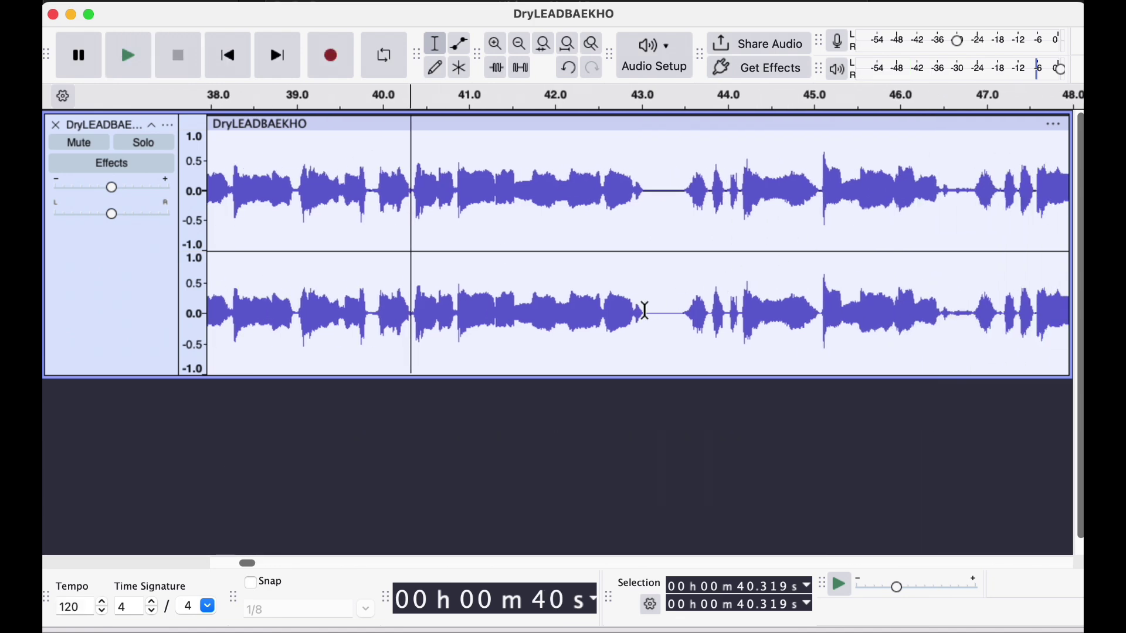
pyautogui.moveTo(635, 315); pyautogui.dragTo(689, 315)
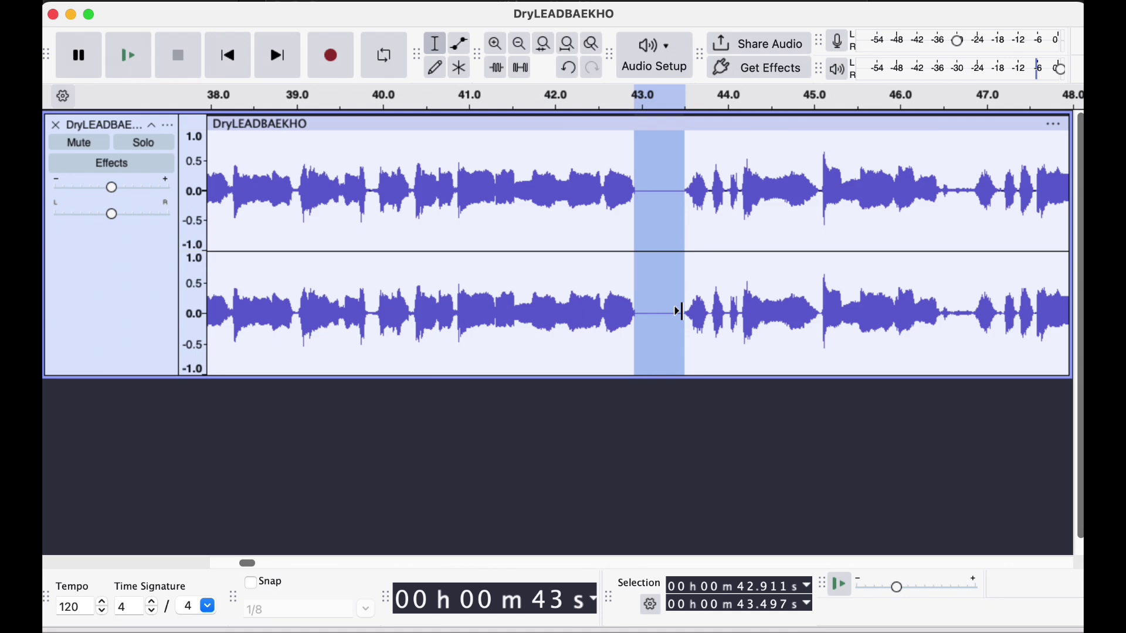
pyautogui.press('Delete')
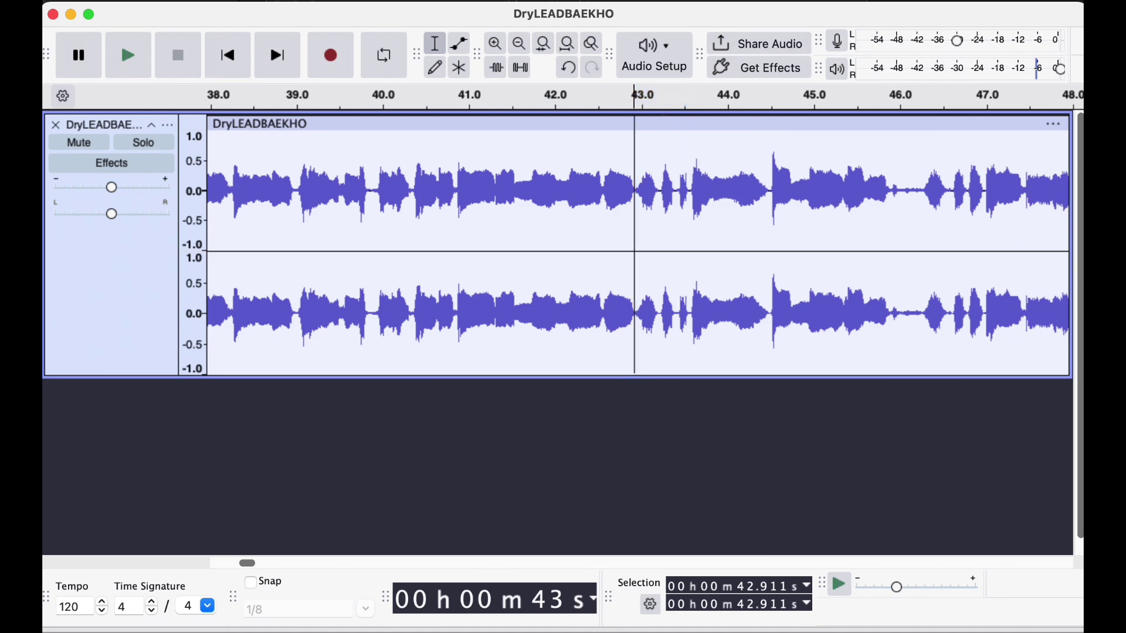
# Step: Play on through the vocals and select the overlapping section from about 1:02.87 to 1:05.1
pyautogui.press('space')
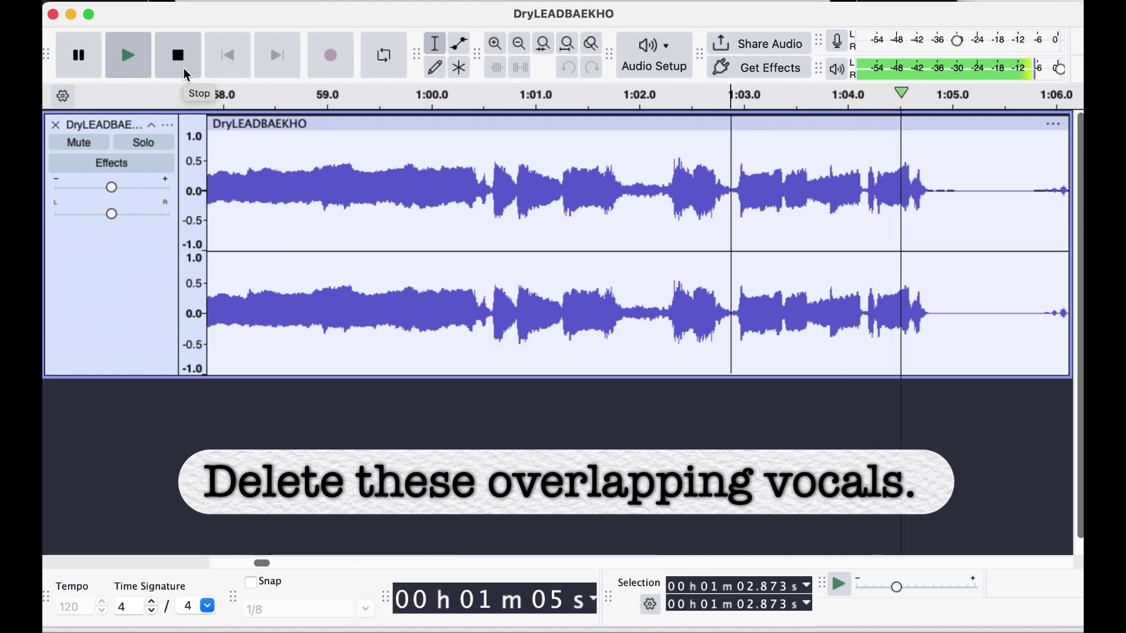
pyautogui.click(187, 75)
pyautogui.keyDown('shift'); pyautogui.click(962, 337); pyautogui.keyUp('shift')
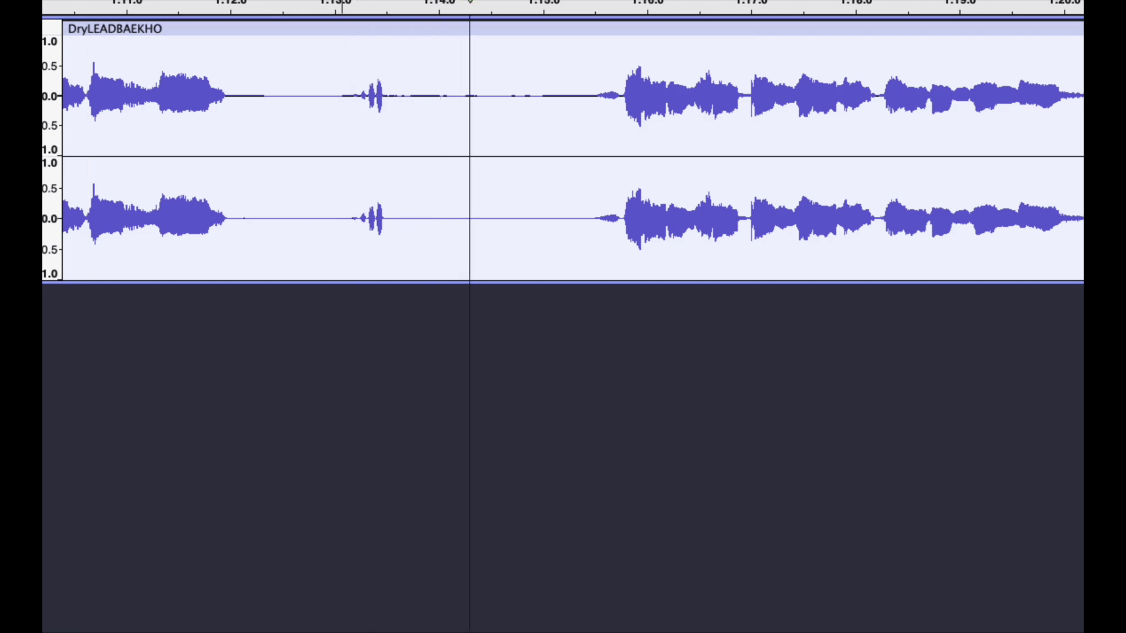
# Step: Stop playback, silence the stray sounds from about 1:12.8 to 1:14.7, and delete the gap from about 1:12.1 to 1:15.8
pyautogui.press('space')
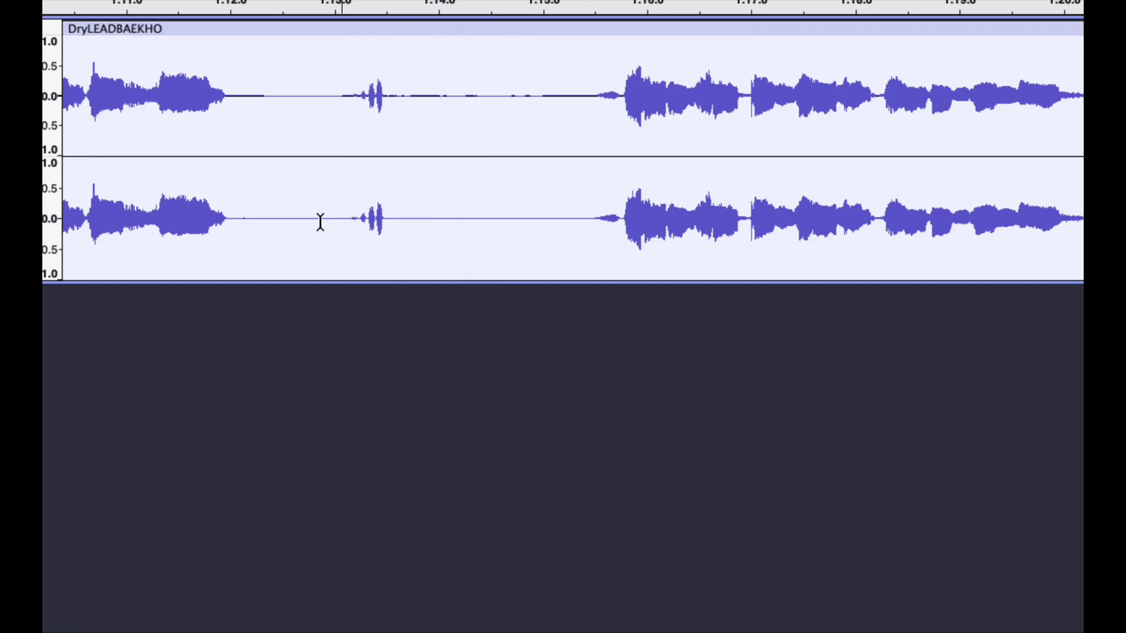
pyautogui.moveTo(311, 221); pyautogui.dragTo(508, 225)
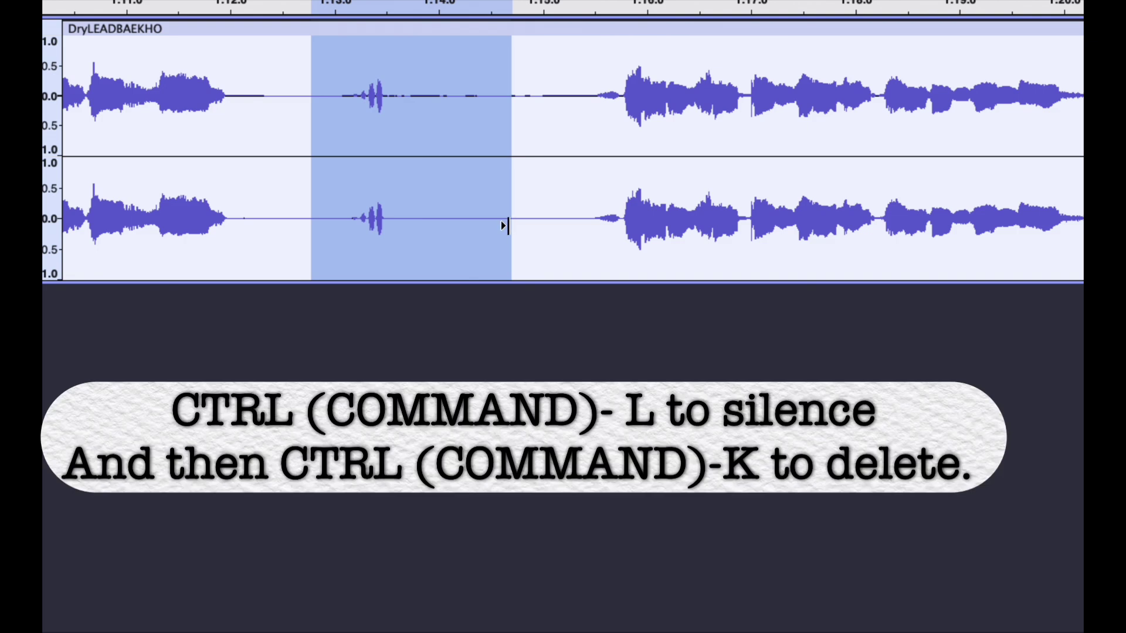
pyautogui.hotkey('ctrl', 'l')
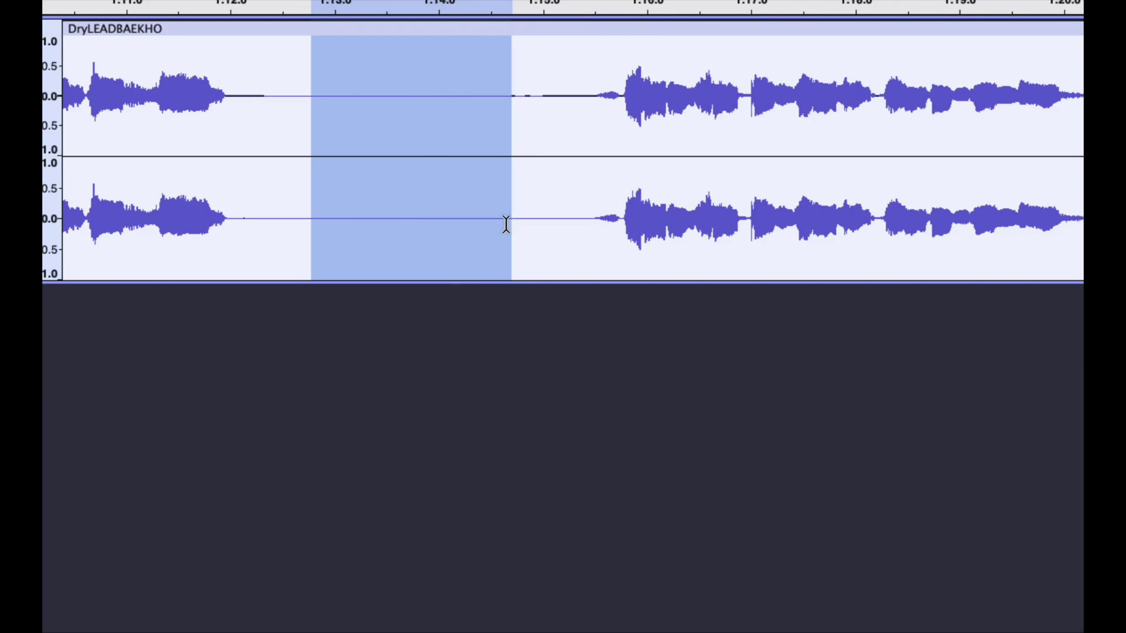
pyautogui.moveTo(241, 225); pyautogui.dragTo(623, 261)
pyautogui.hotkey('ctrl', 'k')
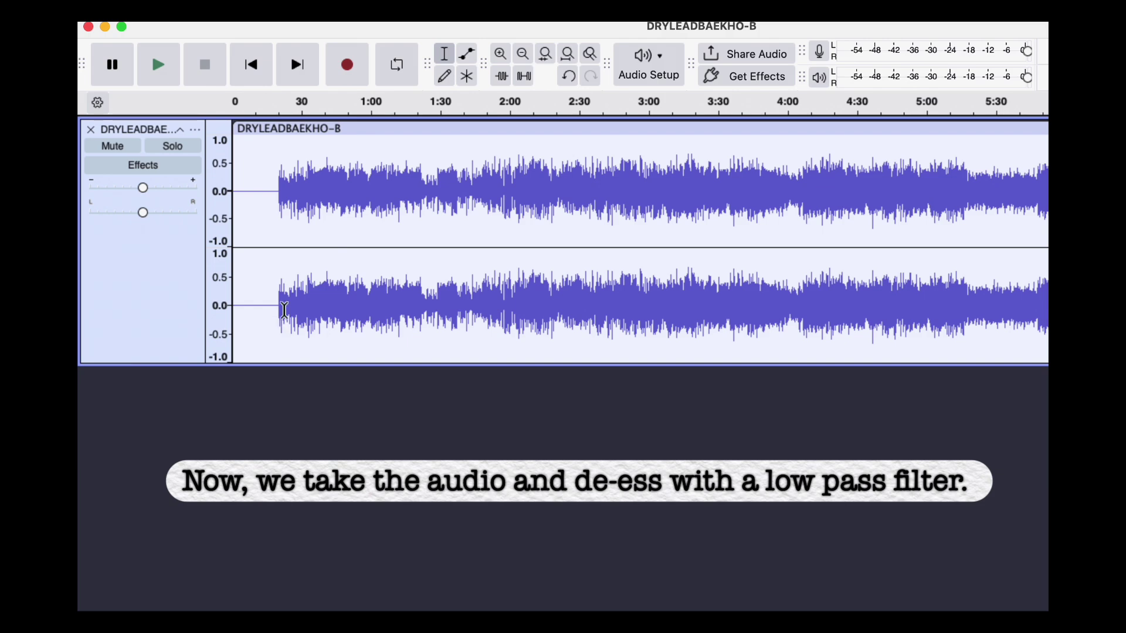
# Step: Apply a Low-Pass Filter to the whole DRYLEADBAEKHO-B clip with a frequency of 6300 Hz and a 24 dB roll-off
pyautogui.click(385, 128)
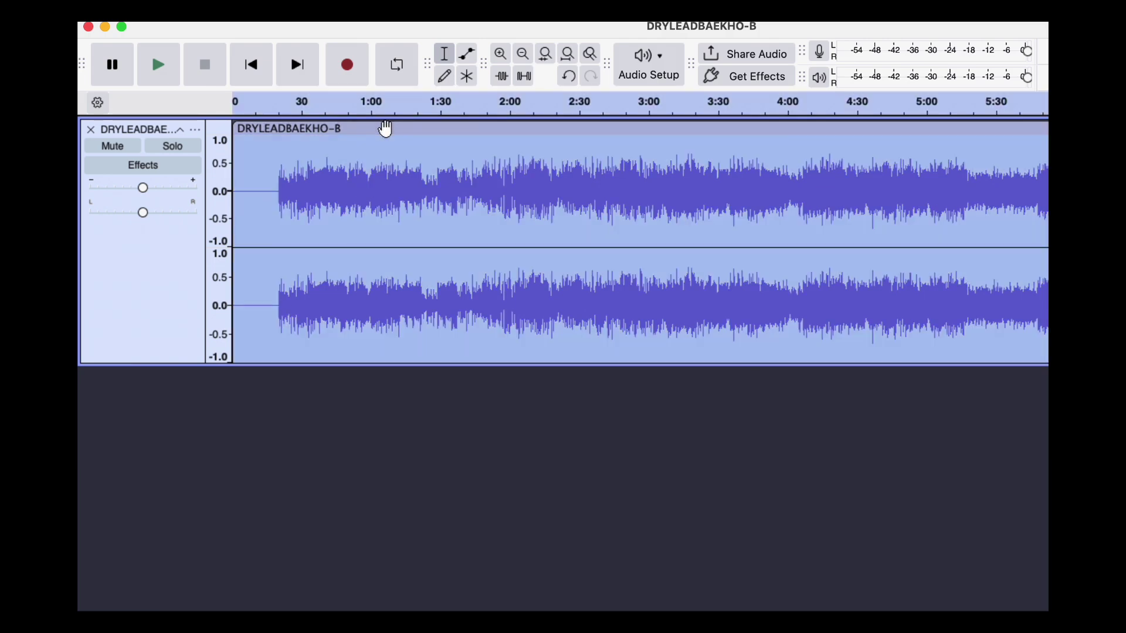
pyautogui.click(508, 11)
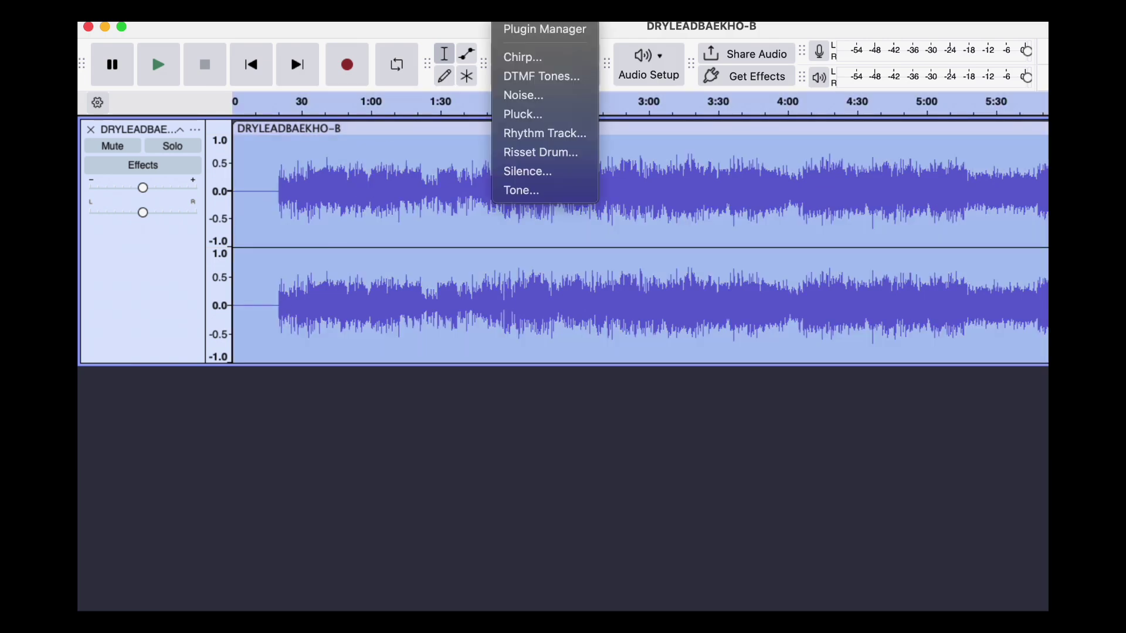
pyautogui.moveTo(587, 10)
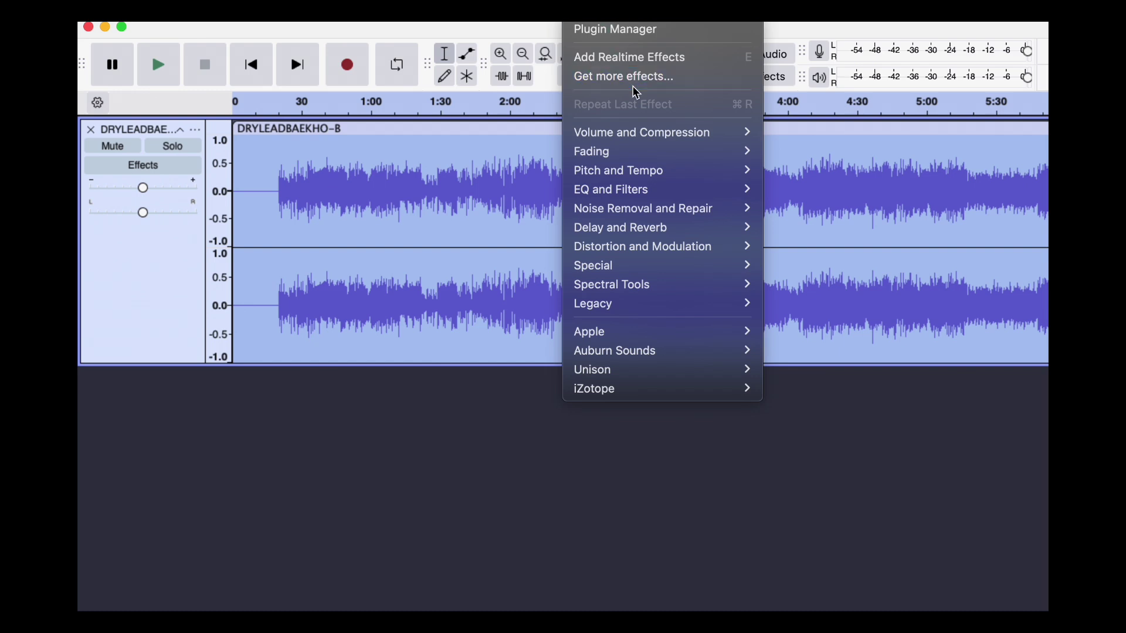
pyautogui.moveTo(649, 154)
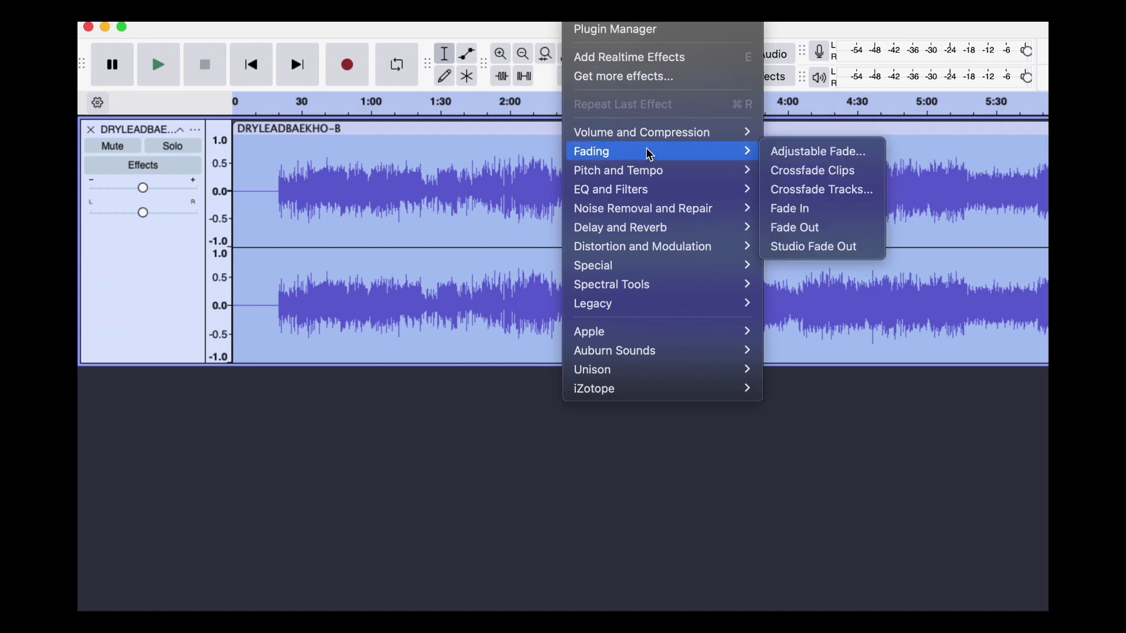
pyautogui.moveTo(656, 189)
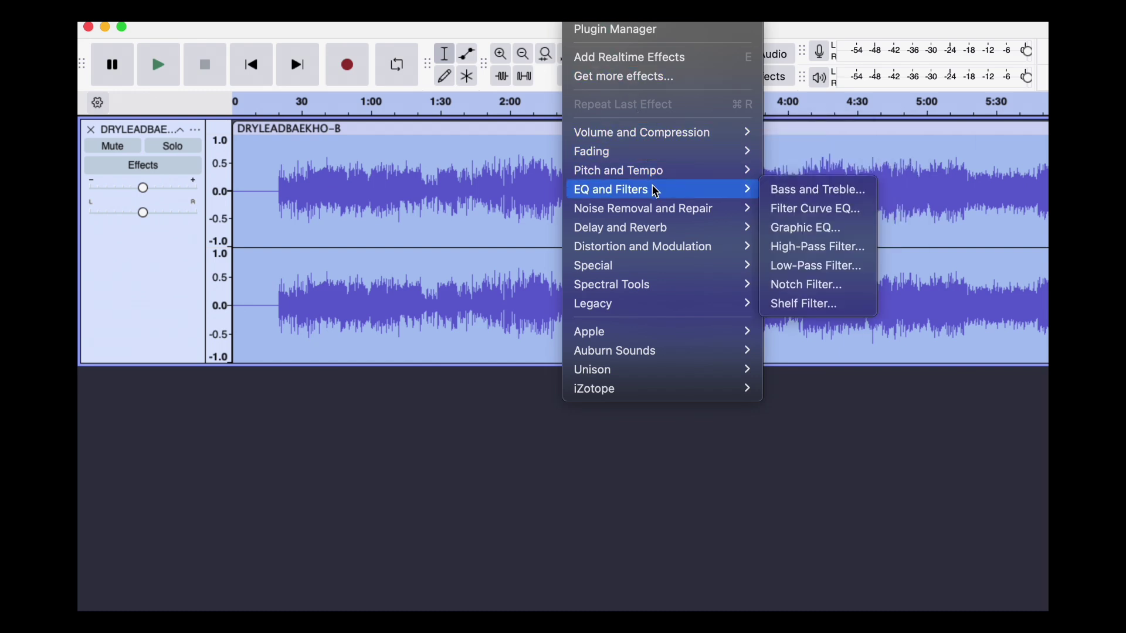
pyautogui.click(817, 267)
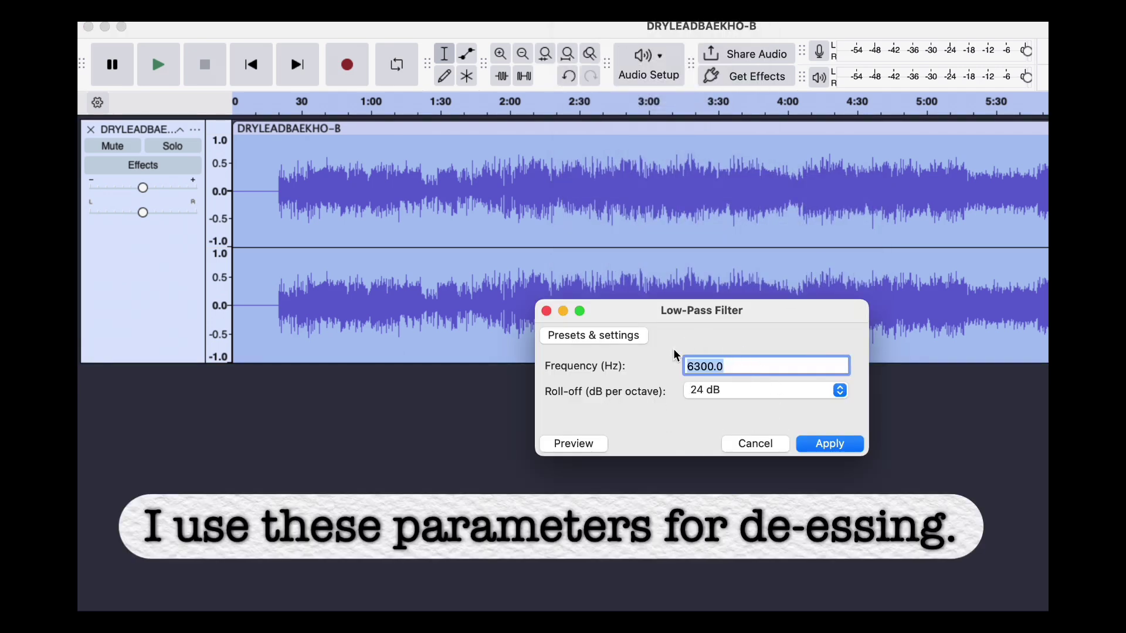
pyautogui.click(829, 444)
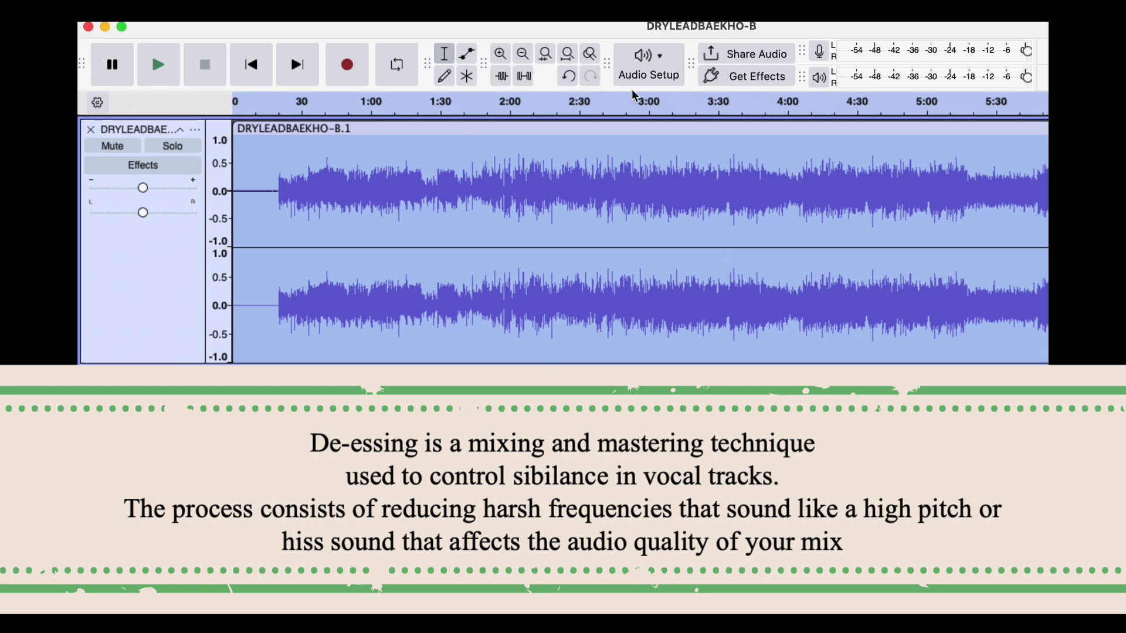
# Step: Apply a Noise Gate to the whole clip with a -40 dB threshold, -24 dB level reduction, 10 ms attack, 50 ms hold and 100 ms decay
pyautogui.click(610, 12)
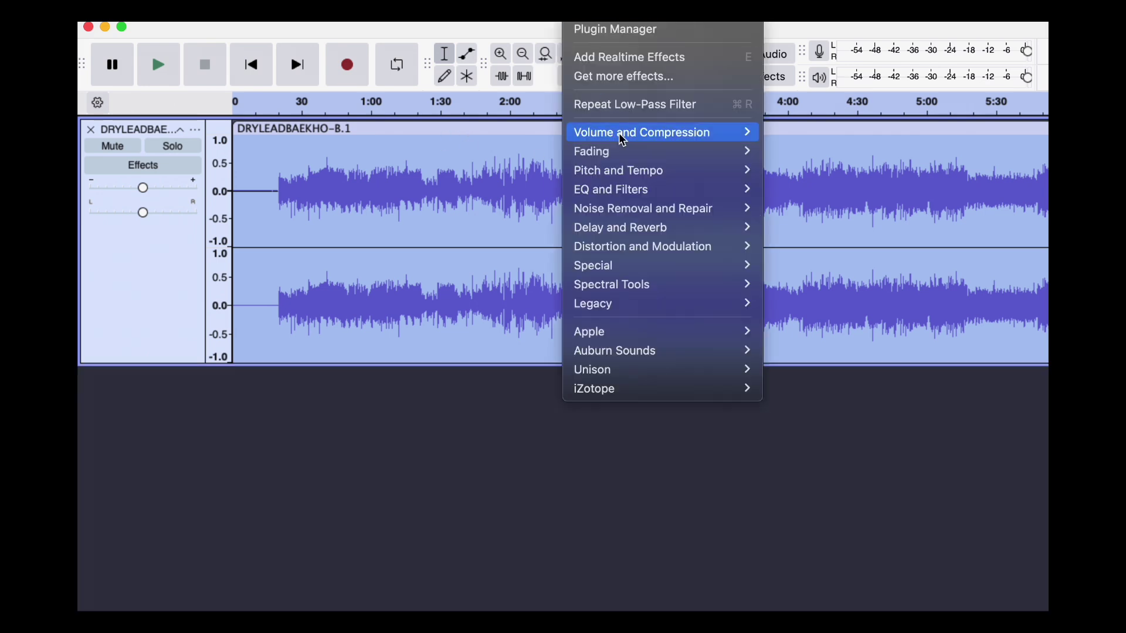
pyautogui.moveTo(627, 188)
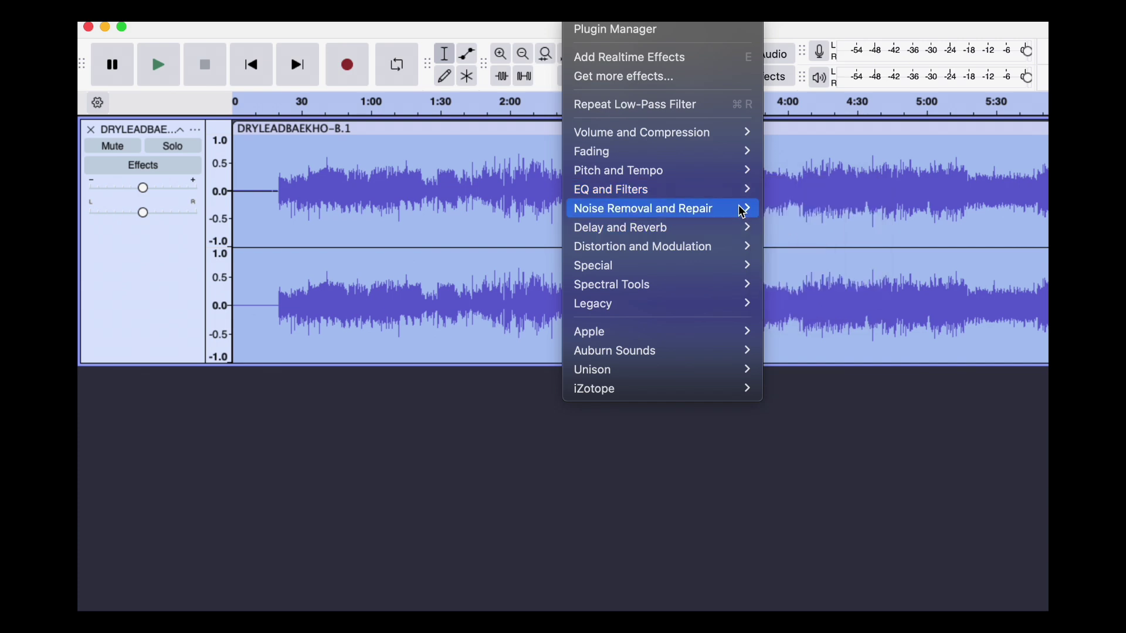
pyautogui.moveTo(743, 213)
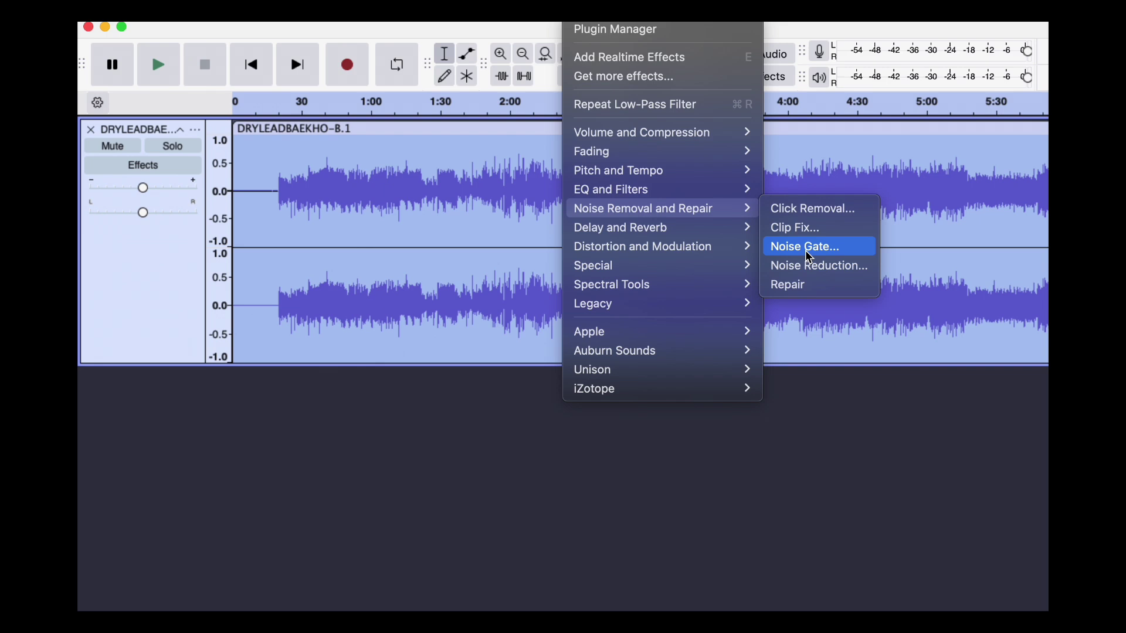
pyautogui.click(809, 255)
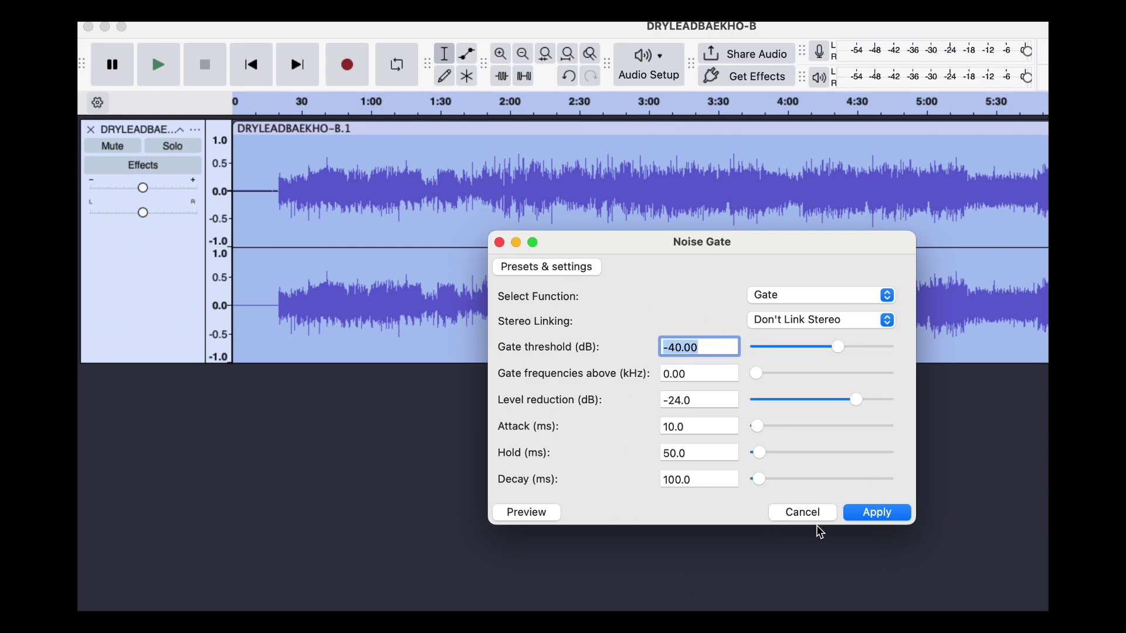
pyautogui.click(885, 517)
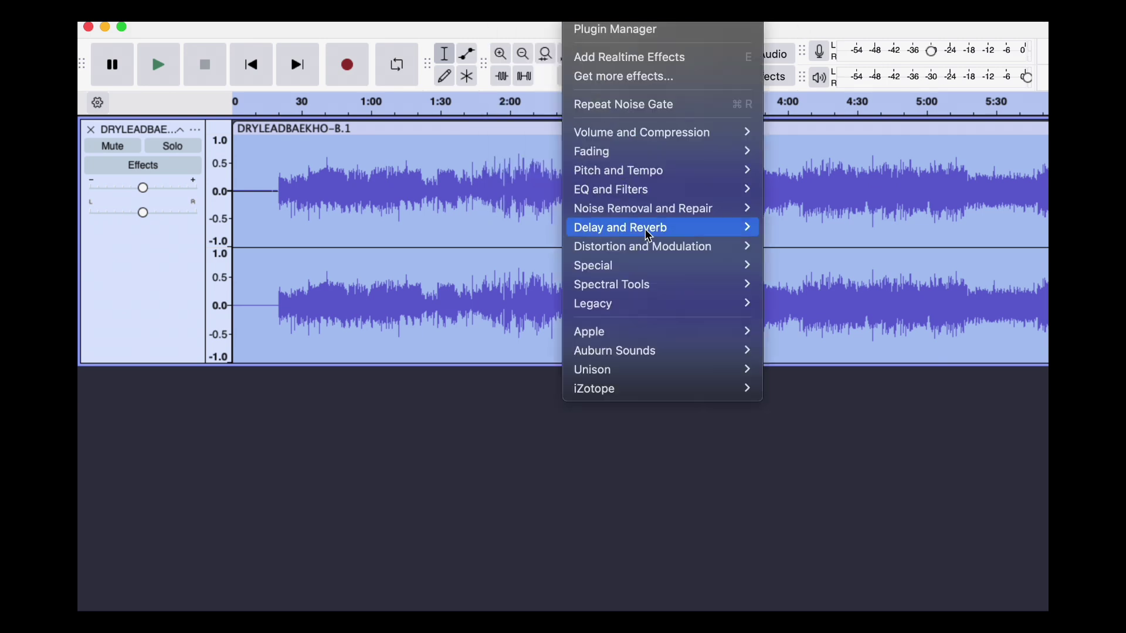
# Step: Truncate silence across the whole clip with a -20 dB threshold and 0.5 s duration, truncating detected silence to 0.5 s
pyautogui.moveTo(730, 269)
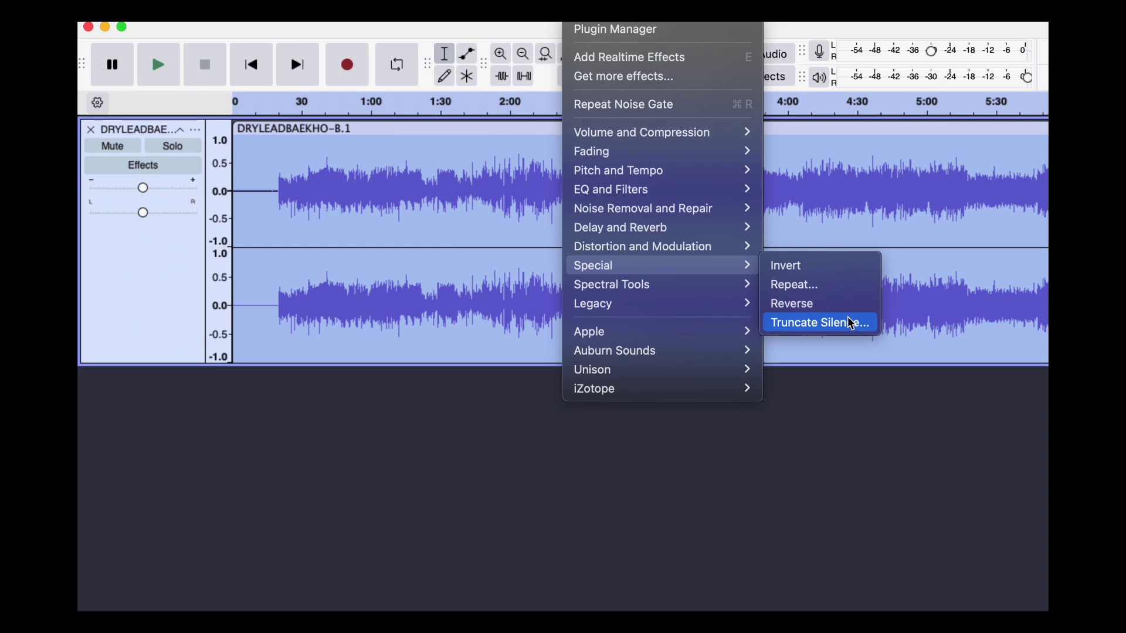
pyautogui.click(837, 332)
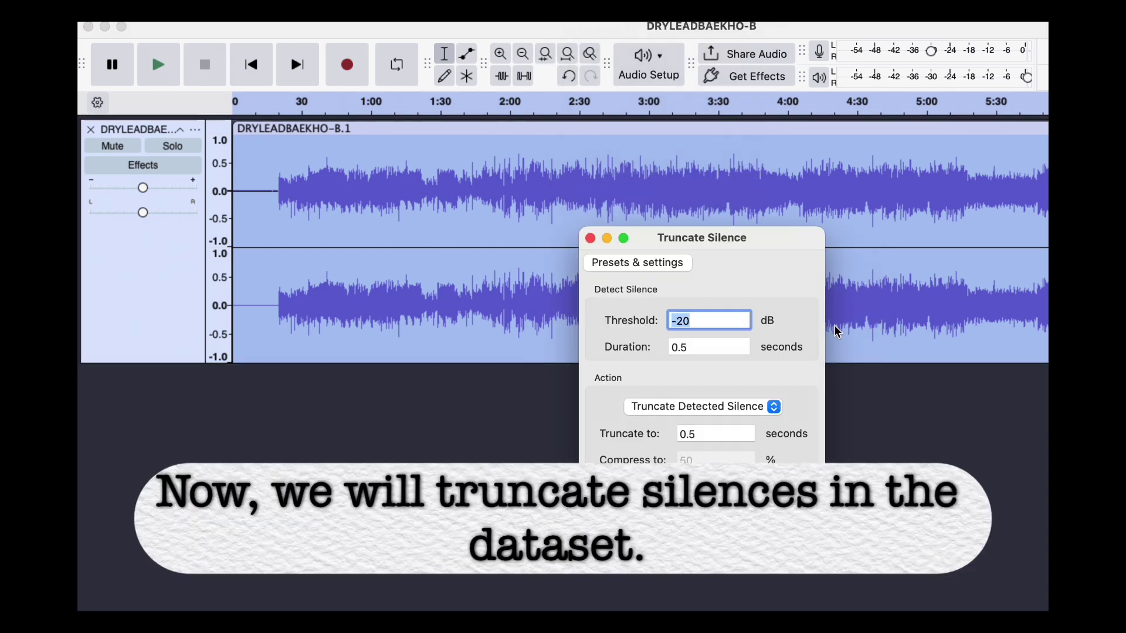
pyautogui.click(797, 523)
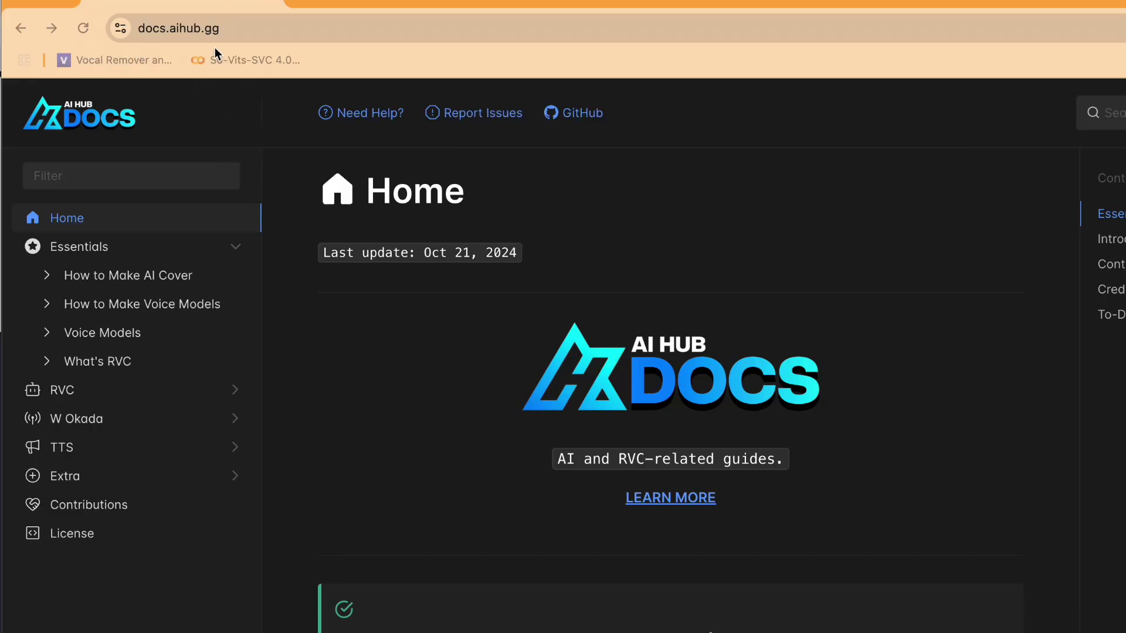
# Step: In the browser, open the How to Make Voice Models guide in AI Hub Docs and find the Set up RVC section
pyautogui.scroll(-1, 487, 468)
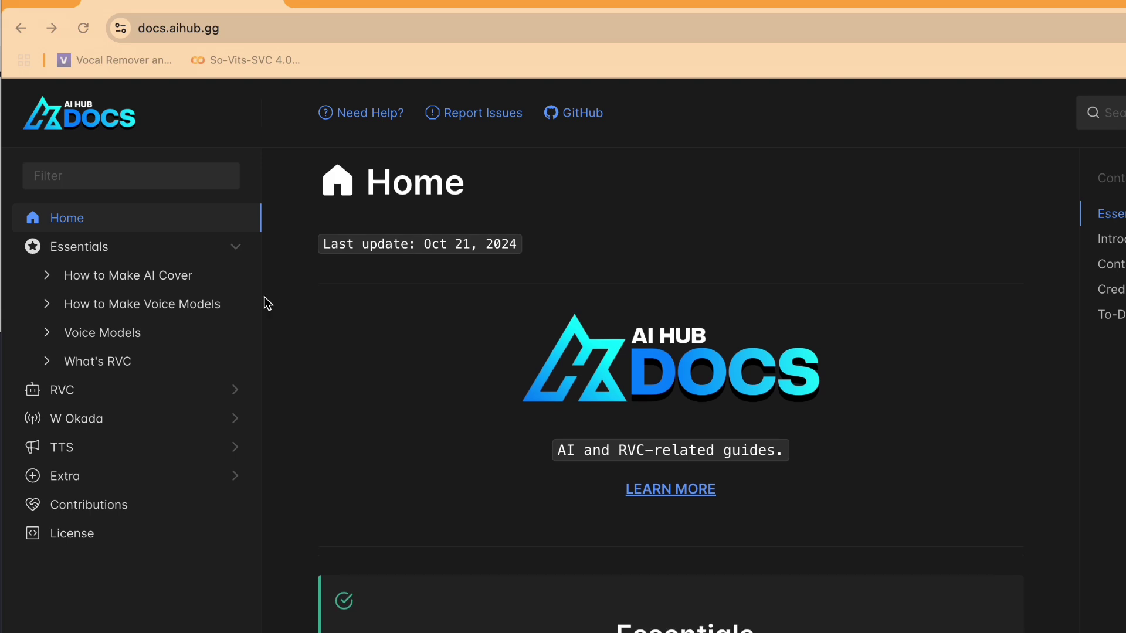
pyautogui.click(200, 311)
pyautogui.scroll(-6, 497, 499)
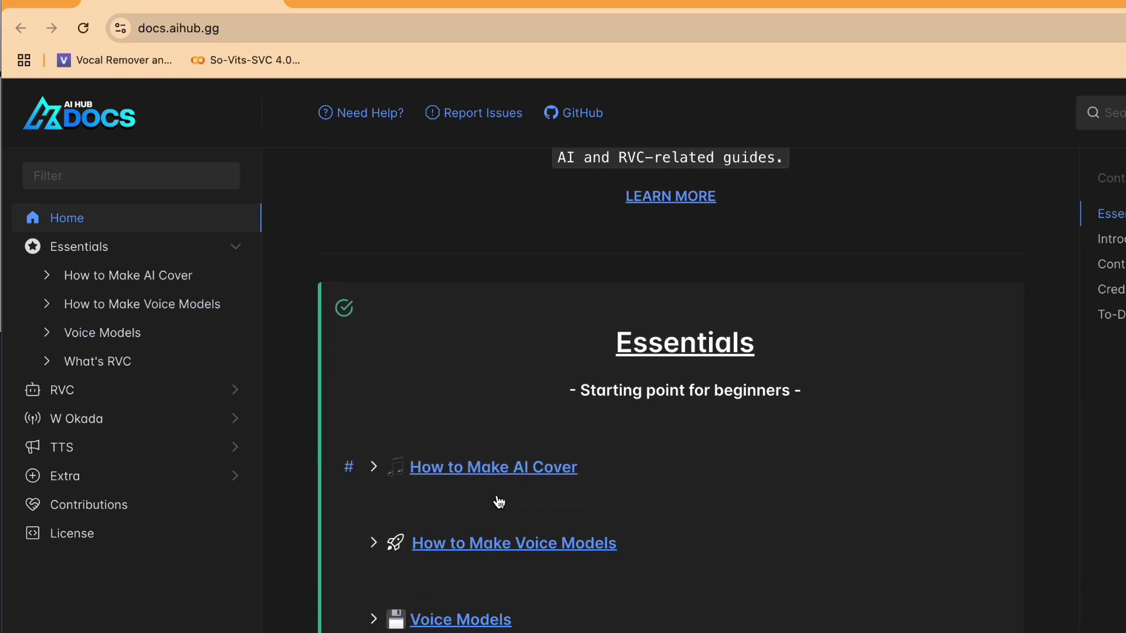
pyautogui.scroll(-2, 650, 533)
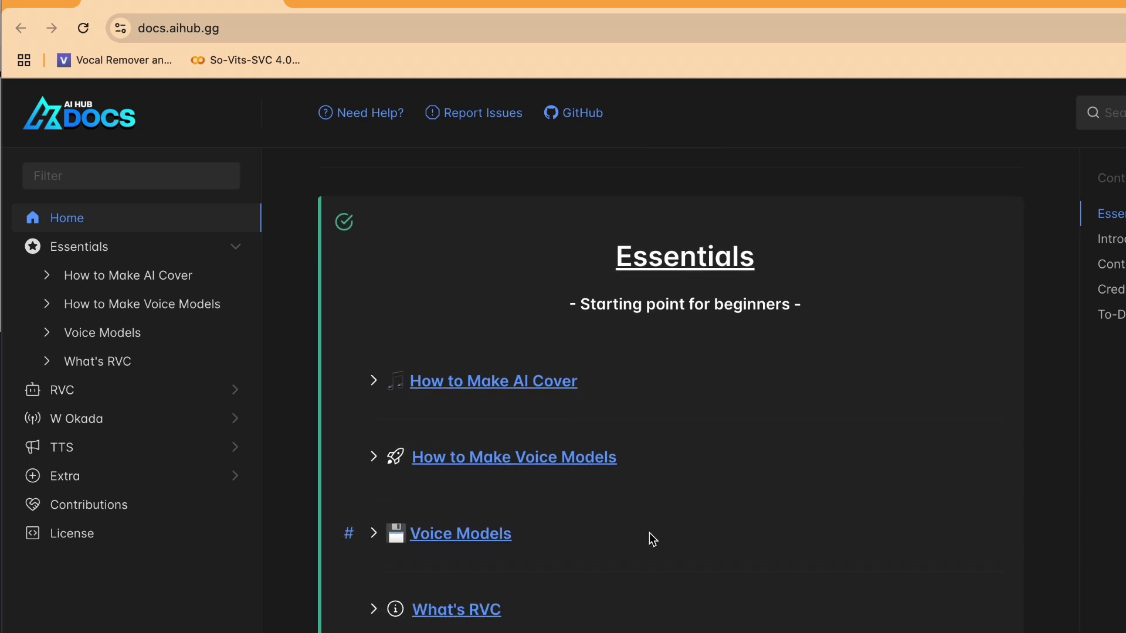
pyautogui.click(594, 458)
pyautogui.scroll(-7, 674, 532)
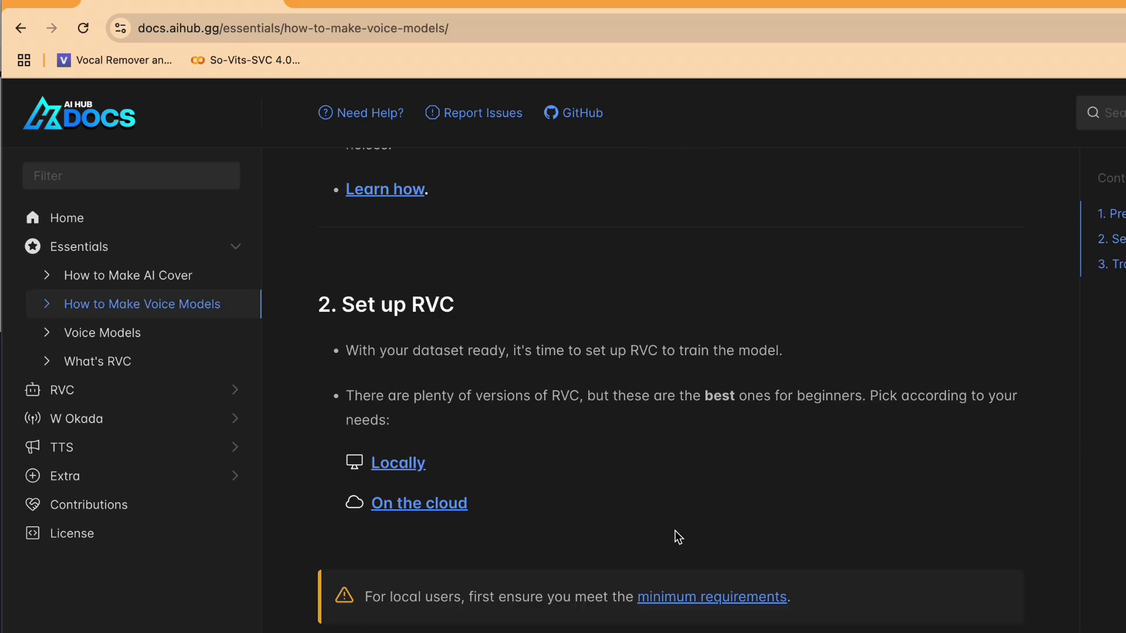
pyautogui.scroll(-1, 675, 530)
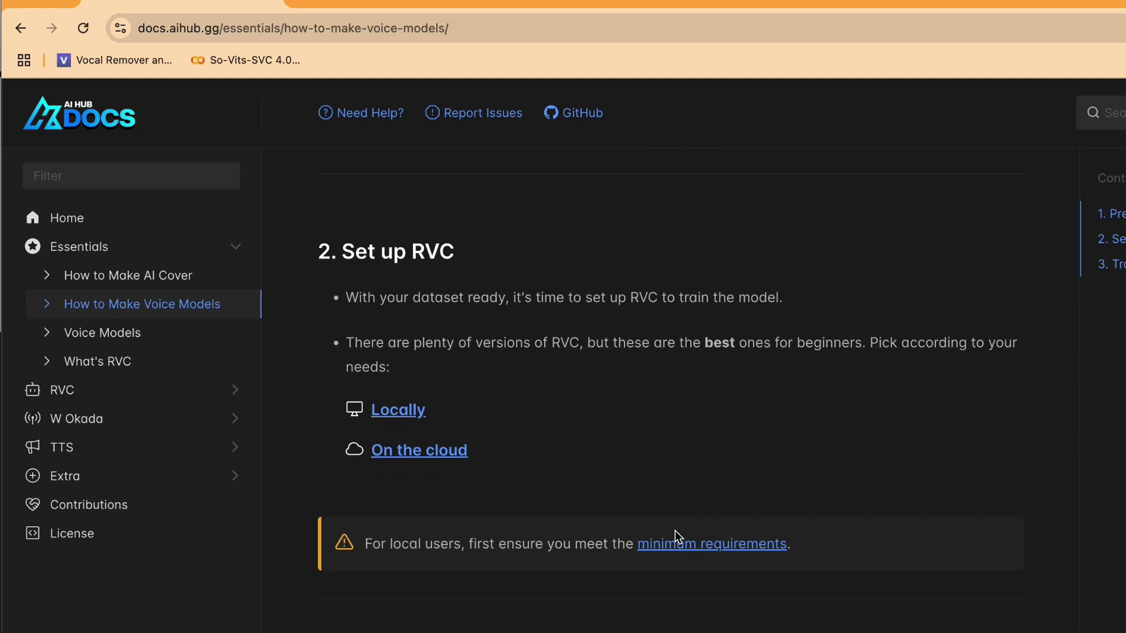
# Step: Open the On the cloud guide for Applio Colab and follow its Setting Up link to the Colab space
pyautogui.click(431, 453)
pyautogui.scroll(-1, 516, 485)
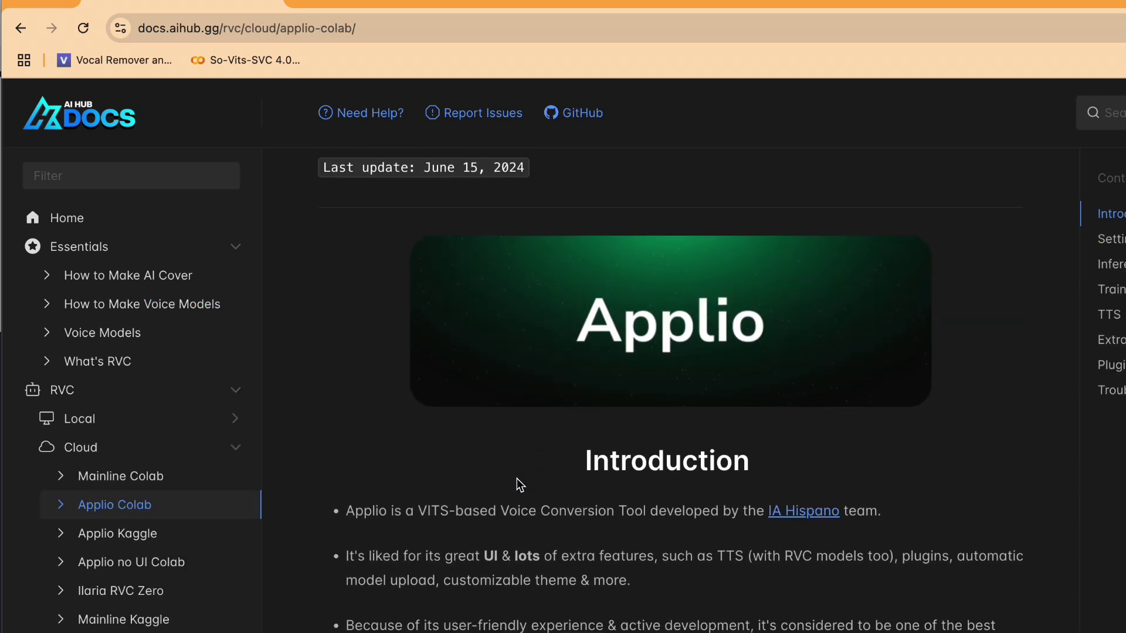
pyautogui.scroll(-2, 517, 484)
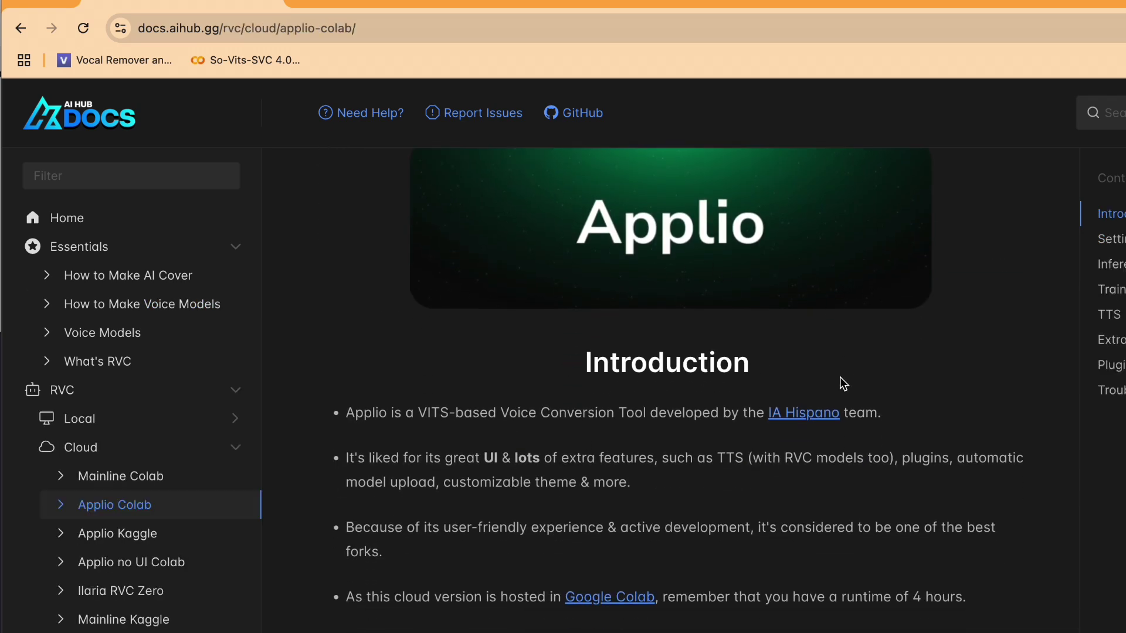
pyautogui.scroll(-9, 840, 378)
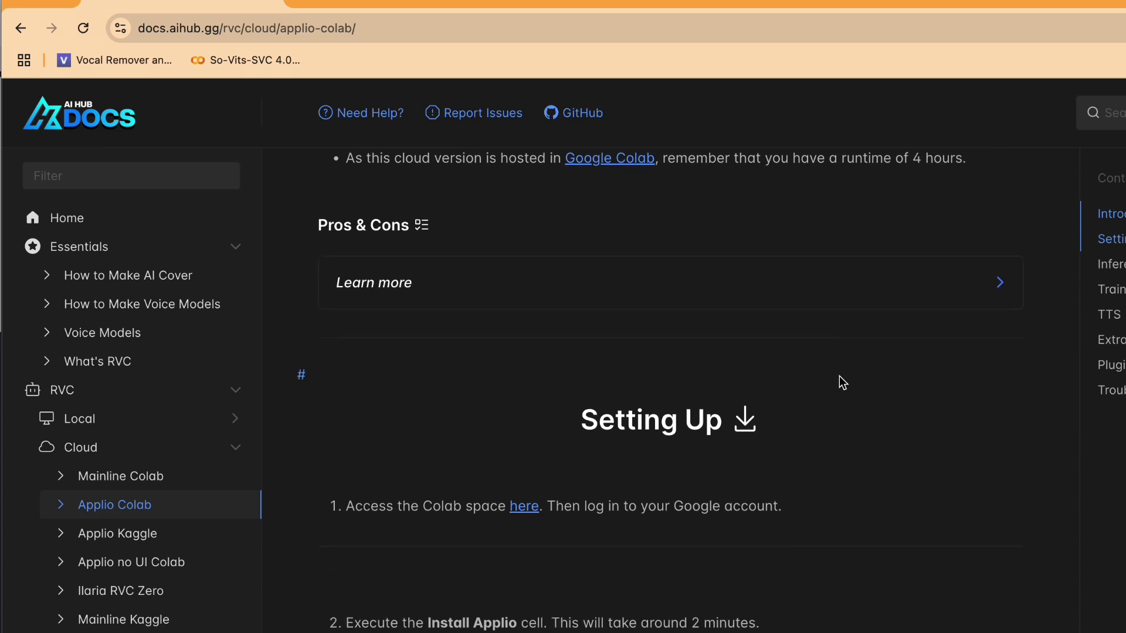
pyautogui.scroll(-4, 839, 383)
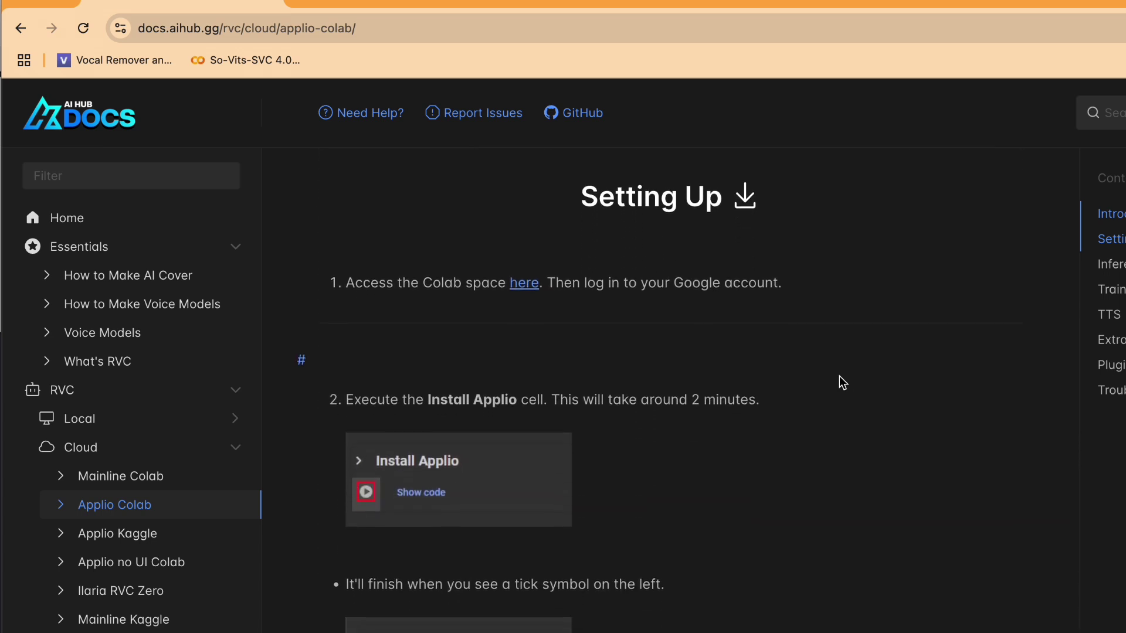
pyautogui.scroll(-1, 839, 376)
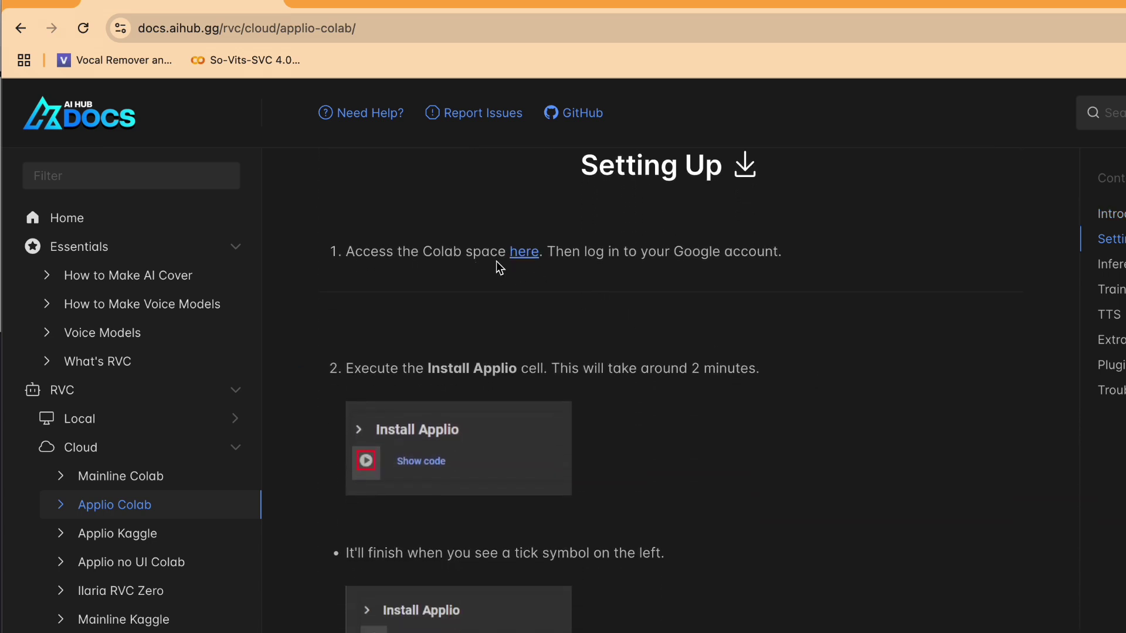
pyautogui.click(519, 254)
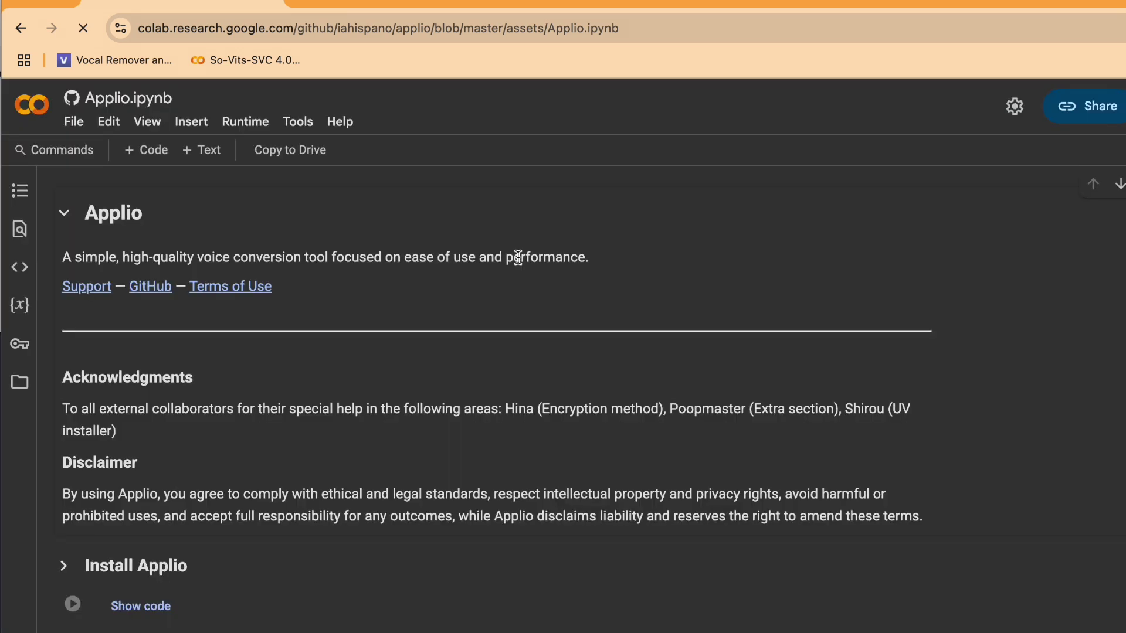
# Step: Run the Install Applio cell in Applio.ipynb and allow the notebook to run despite not being authored by Google
pyautogui.scroll(-1, 522, 388)
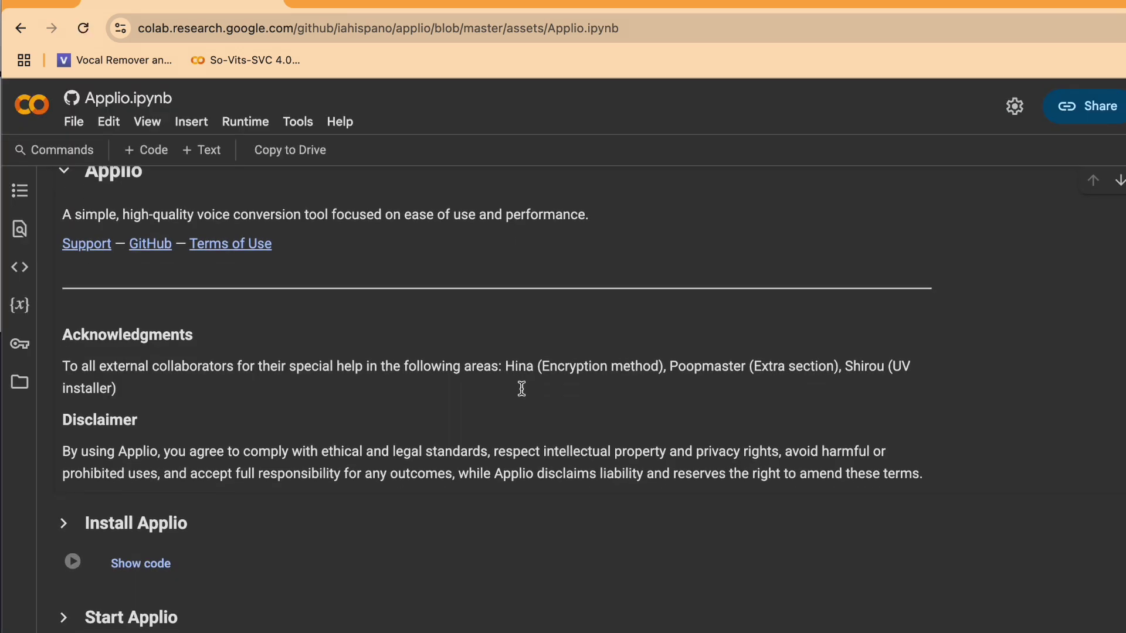
pyautogui.scroll(1, 521, 389)
pyautogui.scroll(-3, 521, 388)
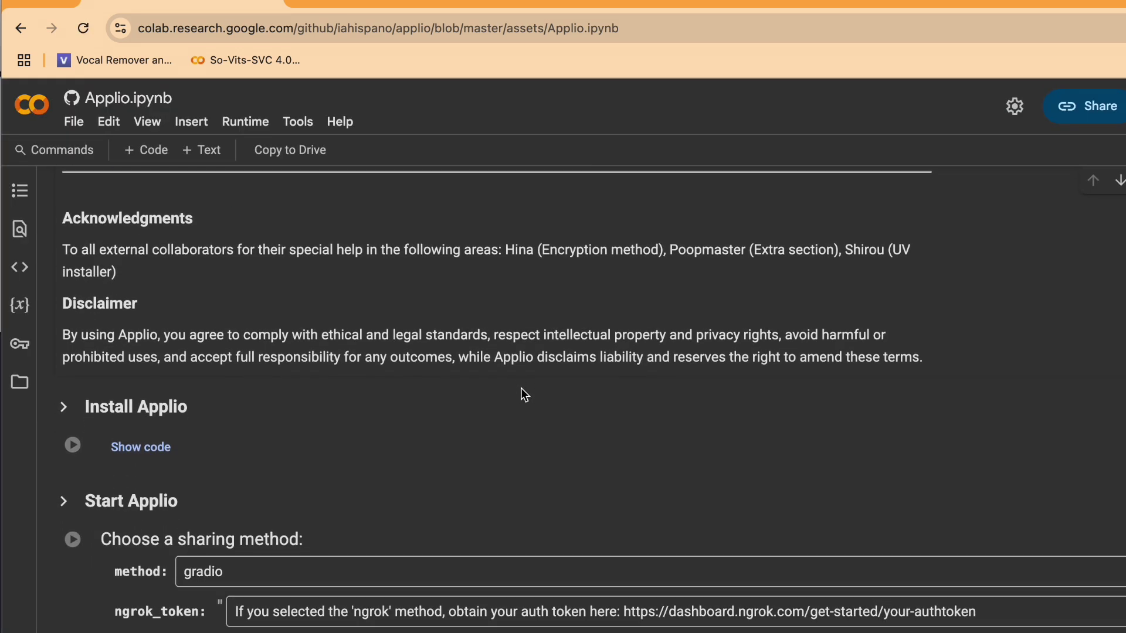
pyautogui.scroll(-1, 521, 388)
pyautogui.click(73, 403)
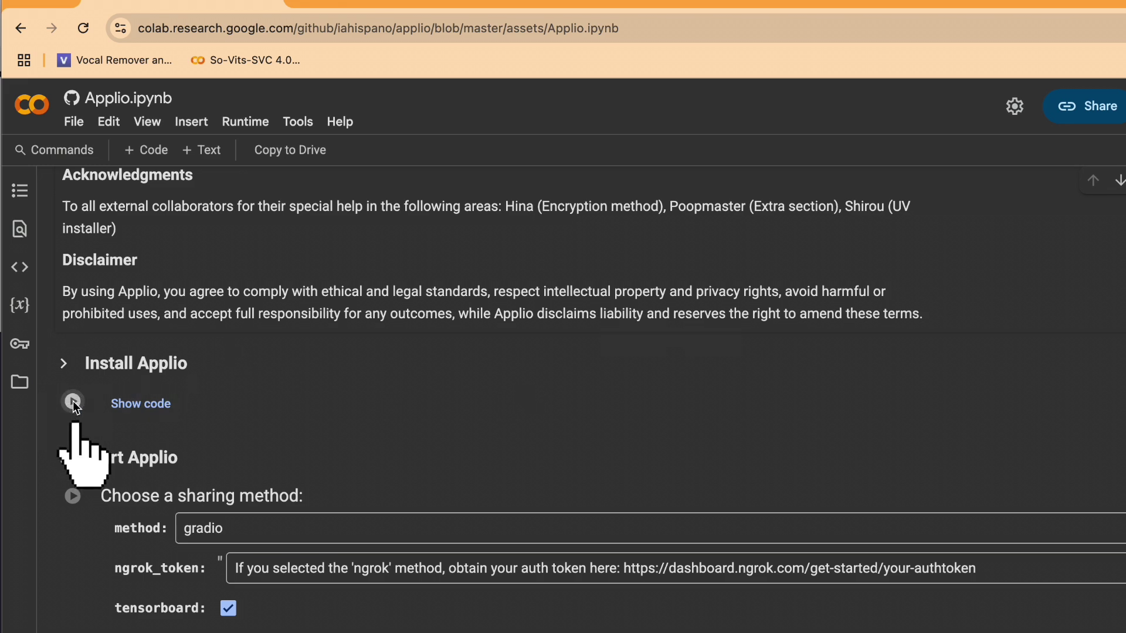
pyautogui.click(73, 401)
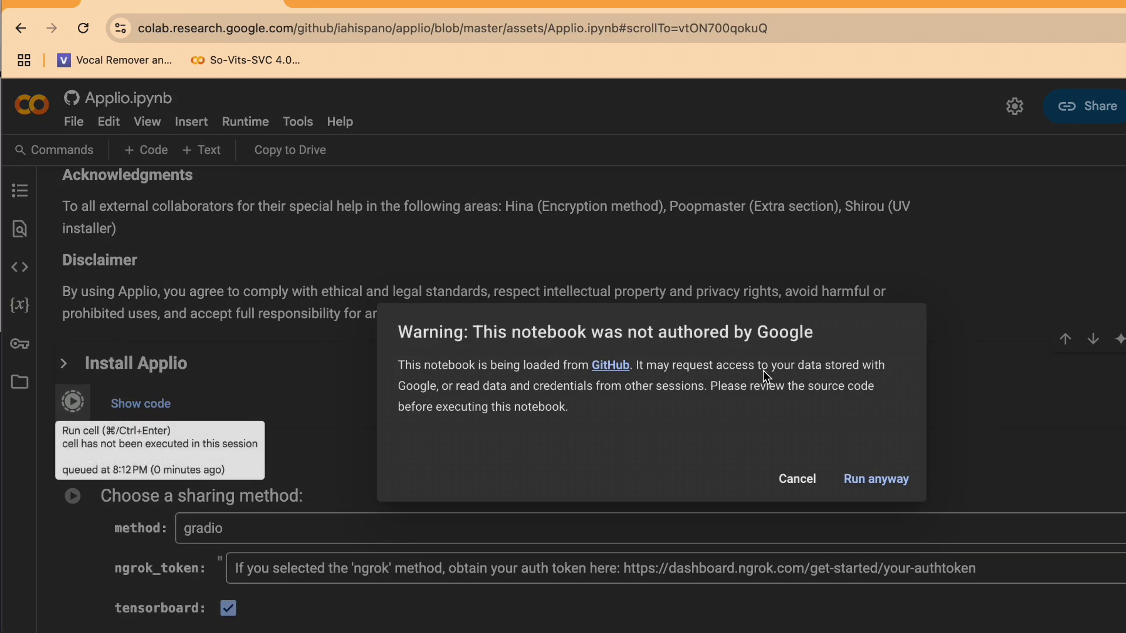
pyautogui.click(882, 480)
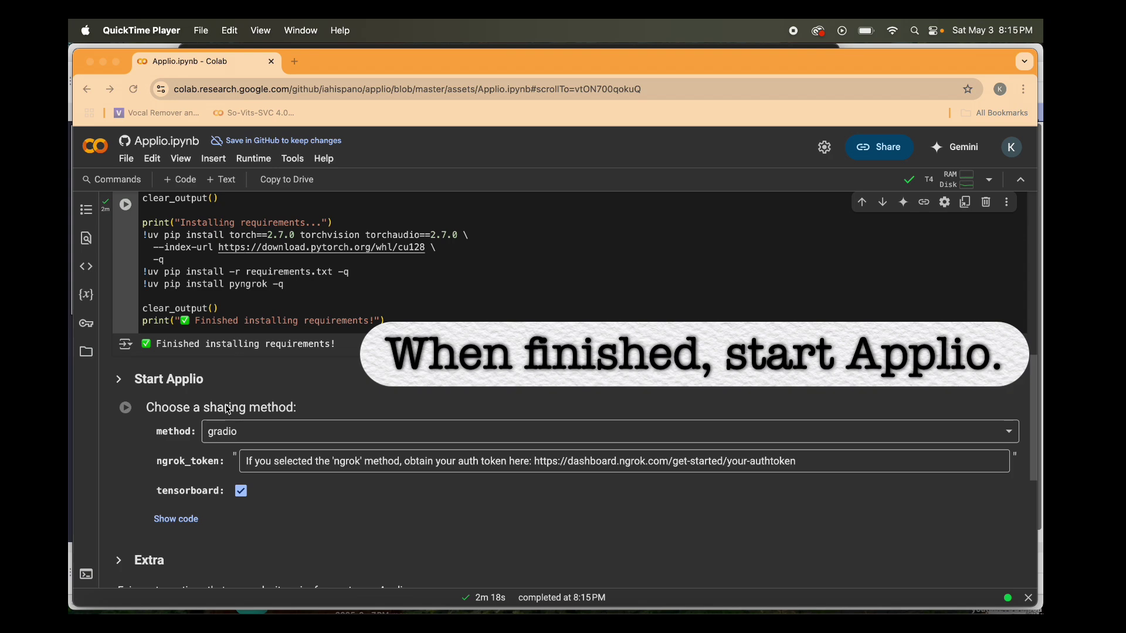
# Step: Run the Start Applio cell with the gradio sharing method and tensorboard enabled
pyautogui.scroll(-3, 228, 409)
pyautogui.click(131, 347)
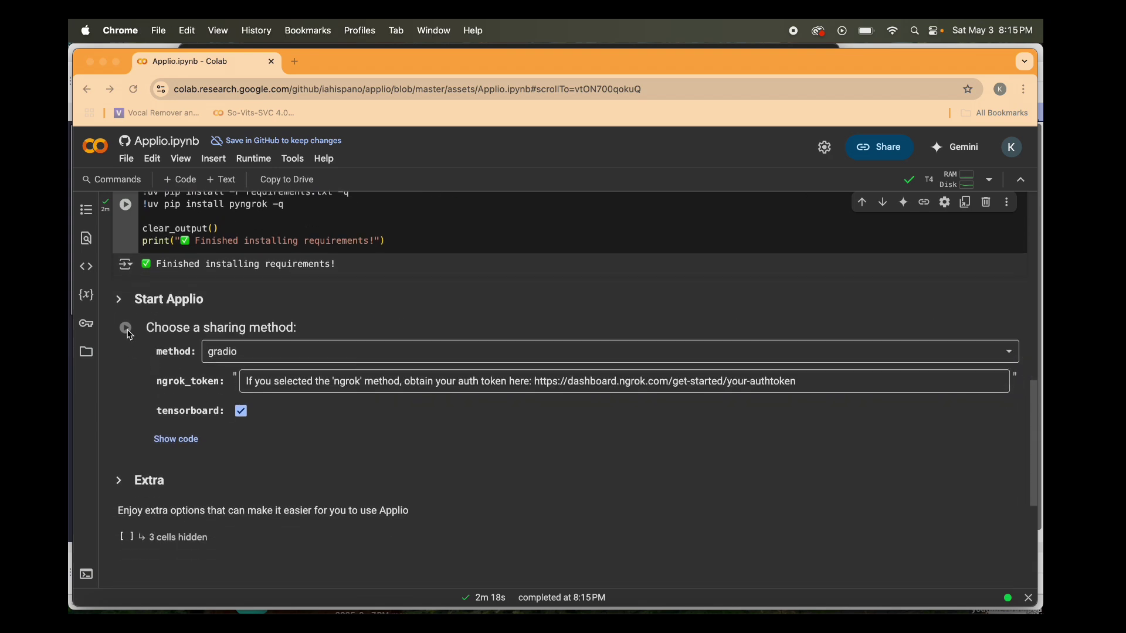
pyautogui.click(126, 330)
pyautogui.click(126, 332)
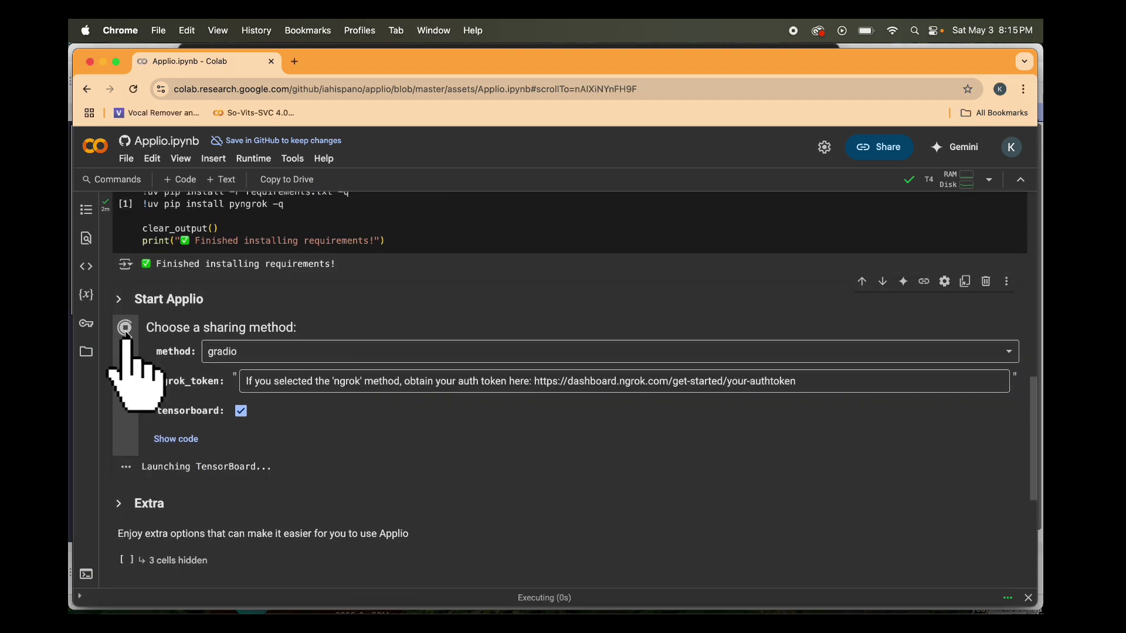
pyautogui.scroll(-2, 332, 433)
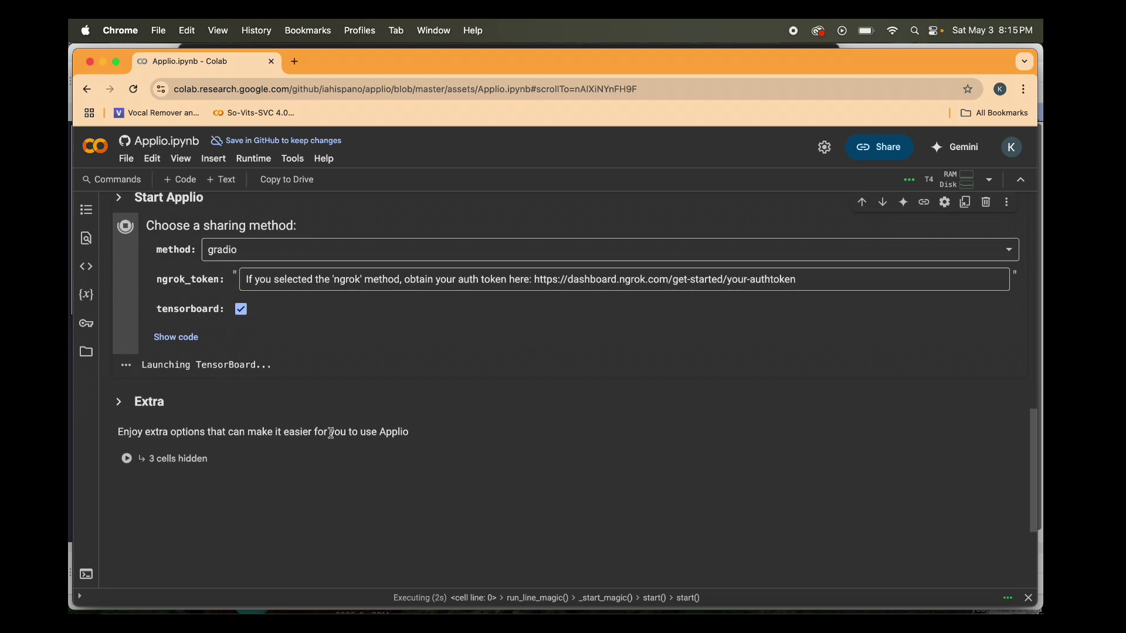